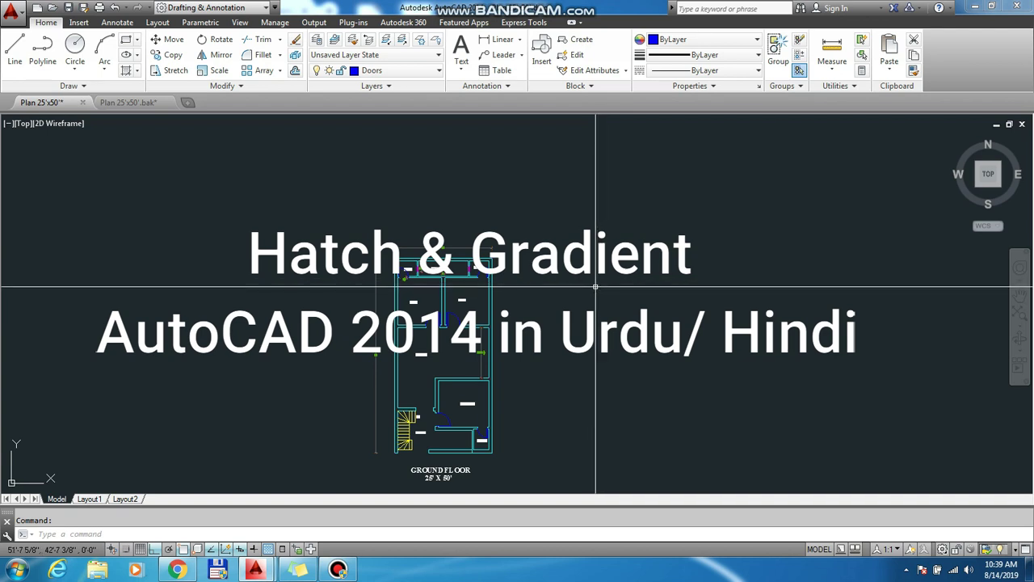
# Make Walls the current layer.
pyautogui.scroll(-2, 598, 283)
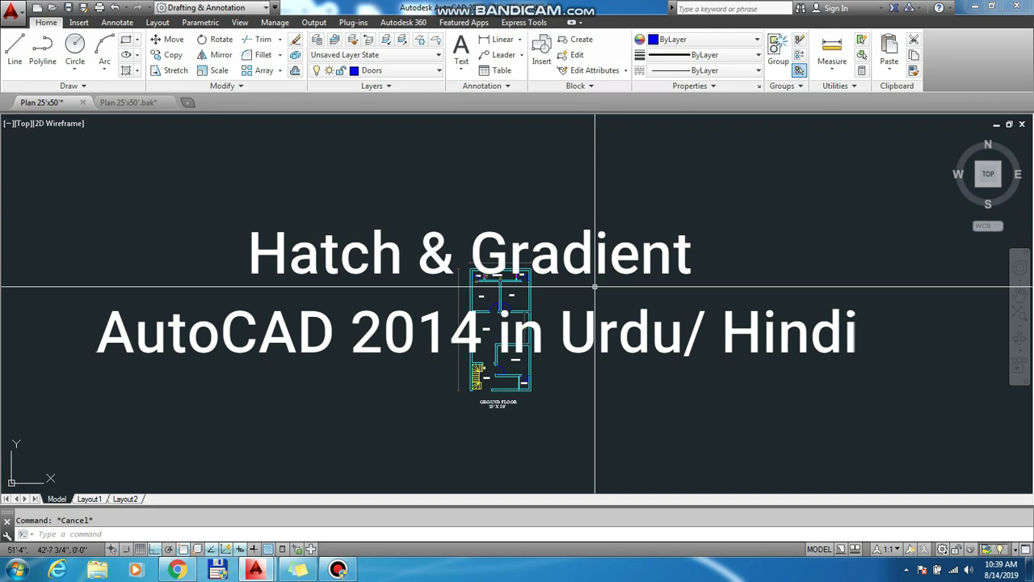
pyautogui.scroll(2, 594, 349)
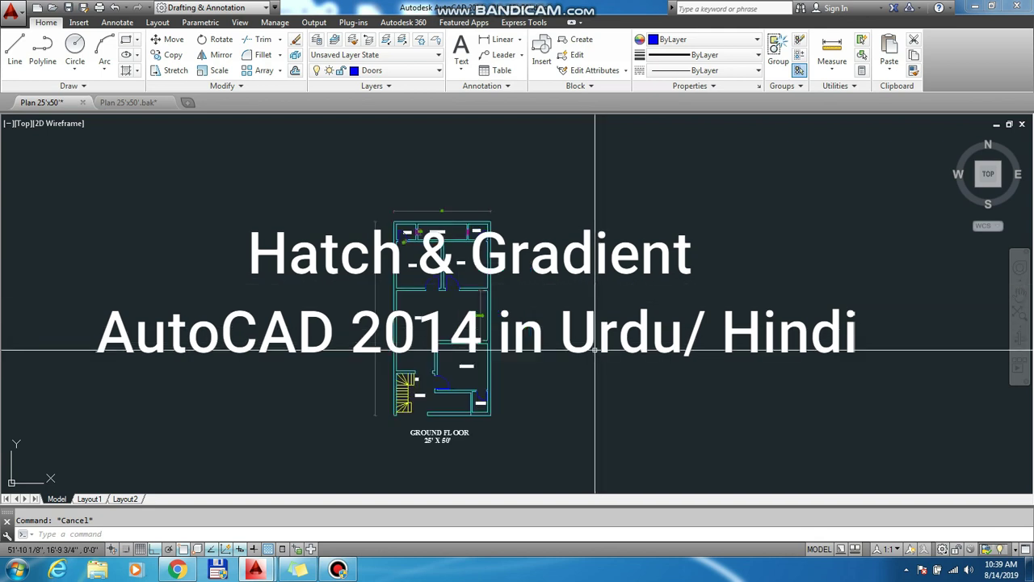
pyautogui.scroll(3, 594, 351)
pyautogui.scroll(-5, 642, 242)
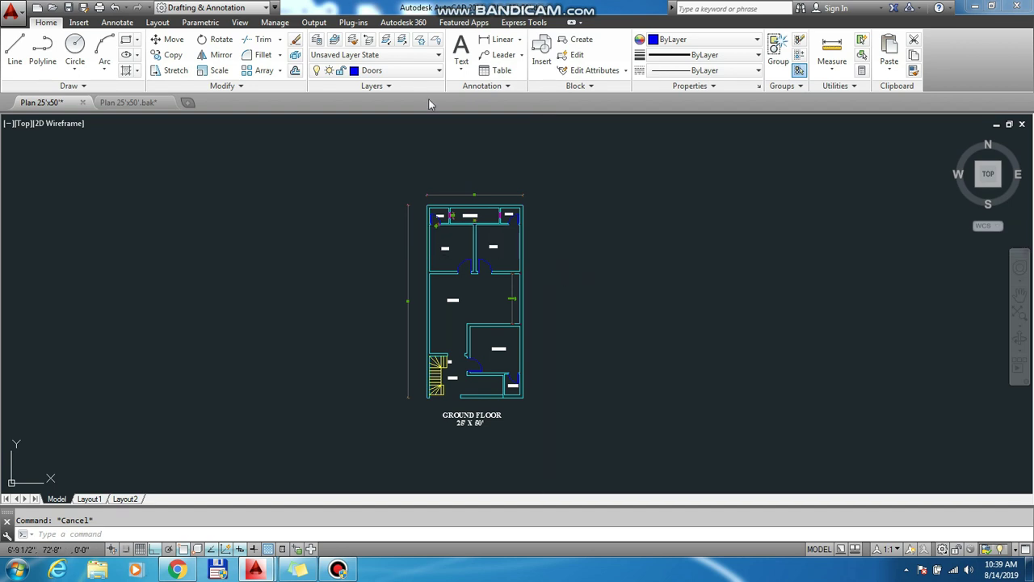
pyautogui.click(415, 71)
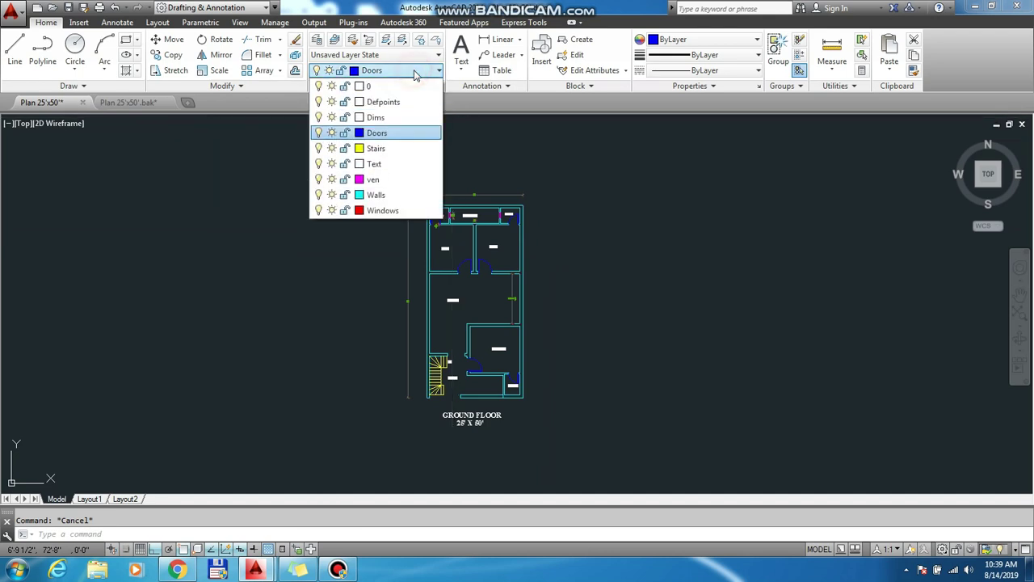
pyautogui.click(375, 194)
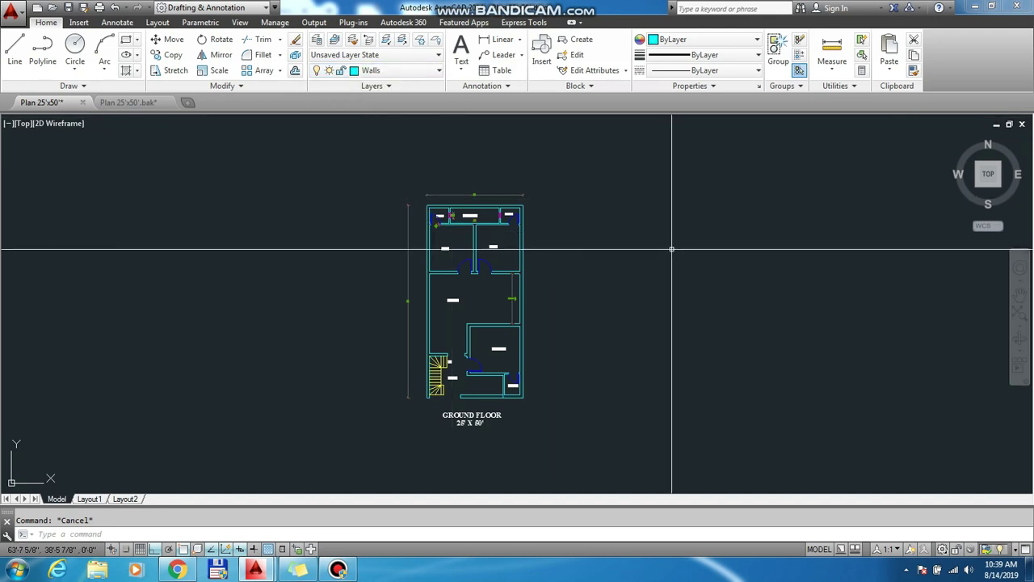
# Draw a long rectangle to the right of the ground-floor plan.
pyautogui.write('rec')
pyautogui.press('Return')
pyautogui.click(609, 228)
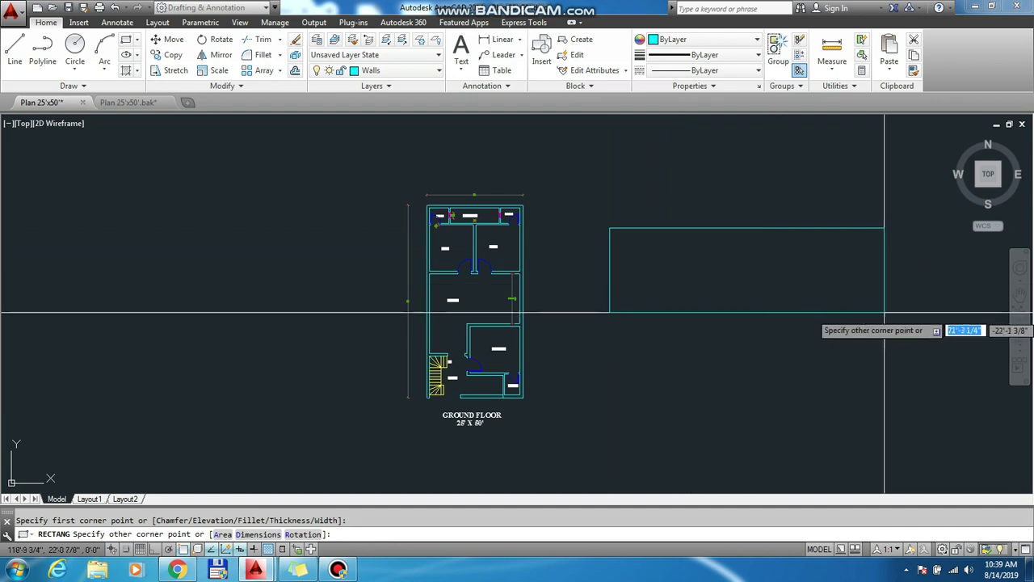
pyautogui.scroll(-2, 856, 266)
pyautogui.scroll(4, 736, 242)
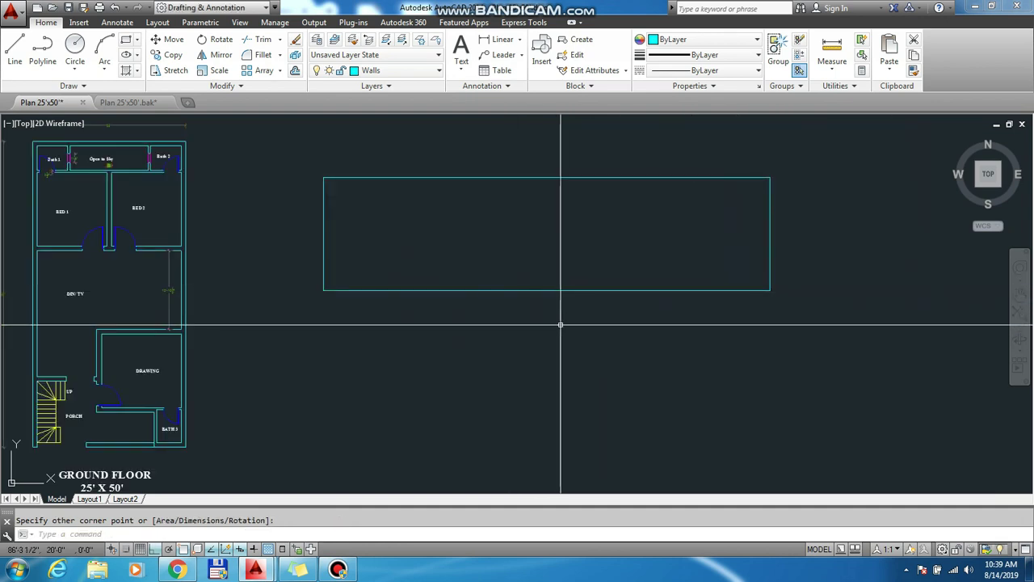
pyautogui.scroll(-2, 561, 323)
pyautogui.write('h')
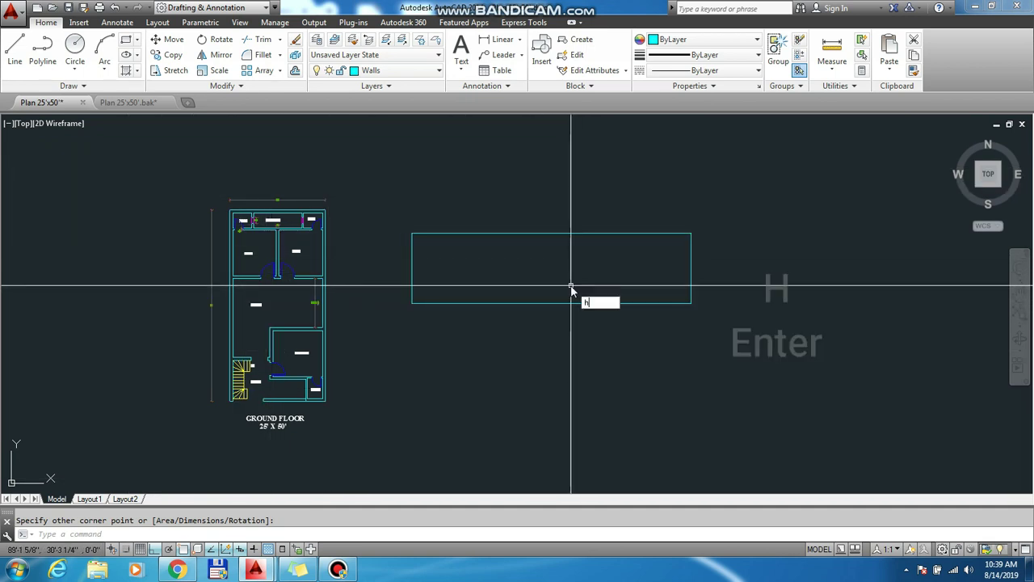
# Hatch the inside of the new rectangle using the EARTH pattern.
pyautogui.press('Return')
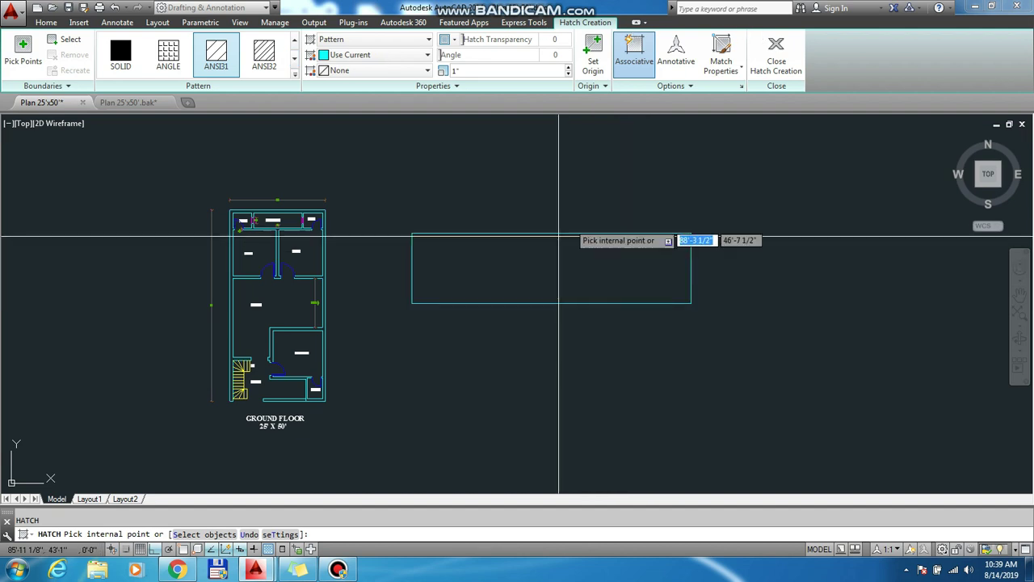
pyautogui.click(594, 287)
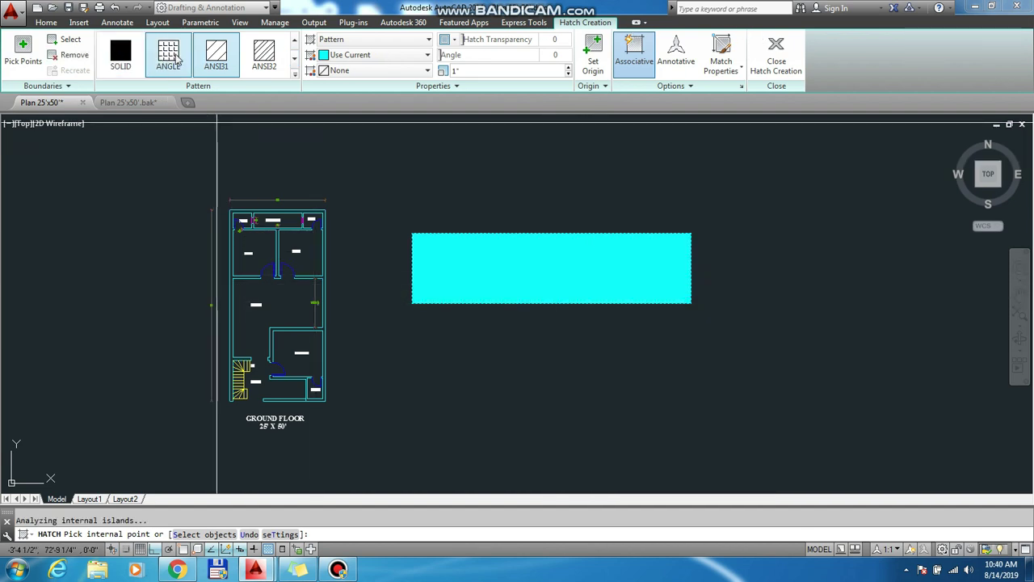
pyautogui.click(294, 59)
pyautogui.click(295, 59)
pyautogui.click(295, 59)
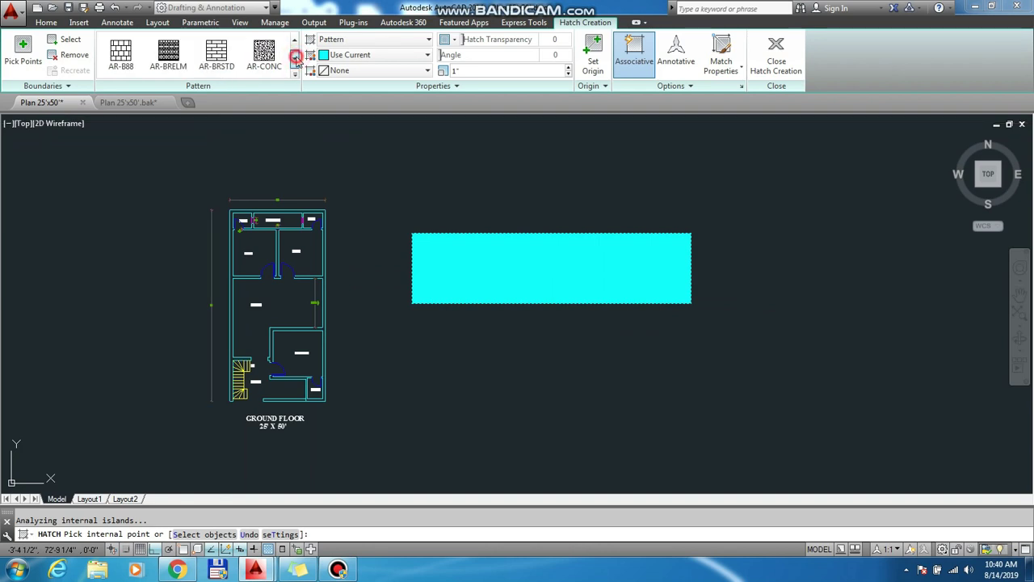
pyautogui.click(295, 59)
pyautogui.click(295, 59)
pyautogui.click(295, 59)
pyautogui.click(295, 59)
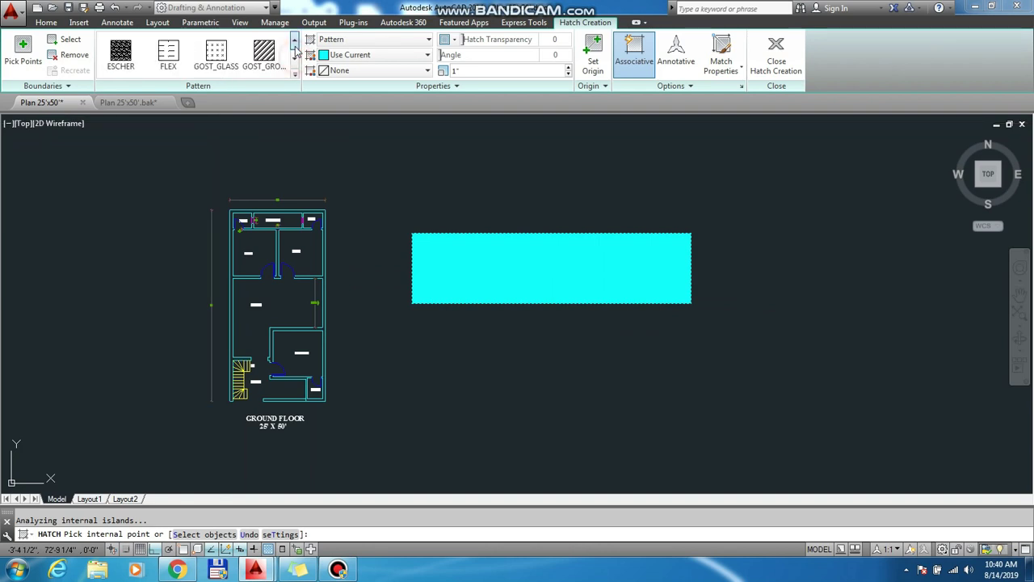
pyautogui.click(295, 42)
pyautogui.click(295, 59)
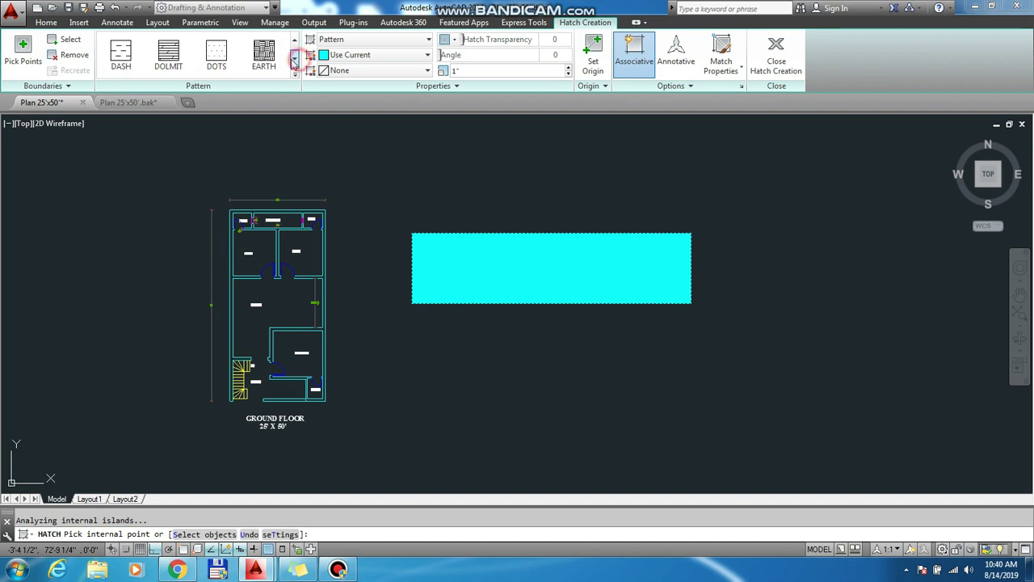
pyautogui.click(275, 57)
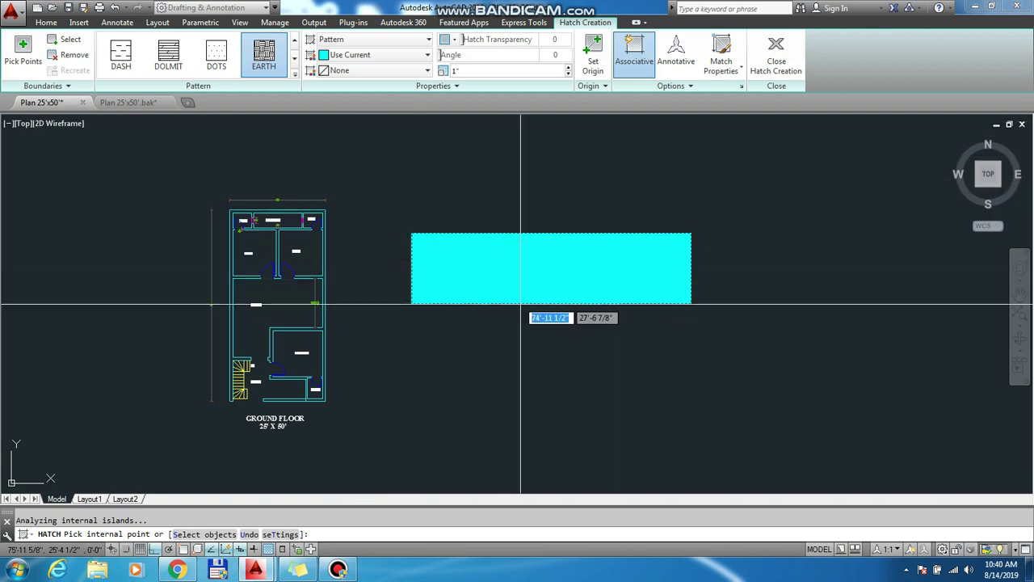
# Set the EARTH hatch scale to 50, then raise it to 100.
pyautogui.scroll(2, 520, 304)
pyautogui.scroll(2, 531, 293)
pyautogui.scroll(3, 529, 284)
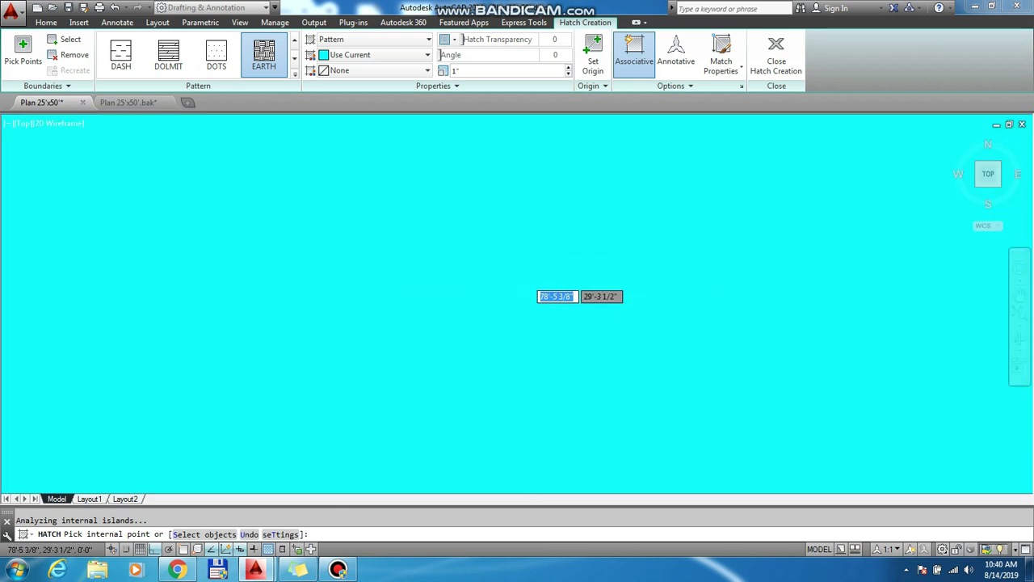
pyautogui.scroll(-2, 527, 300)
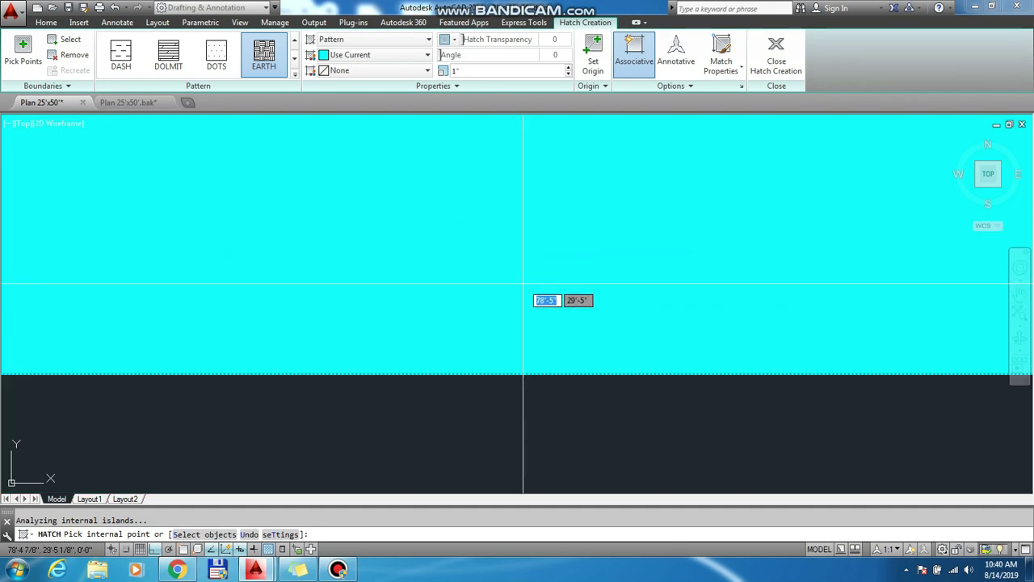
pyautogui.scroll(-3, 526, 295)
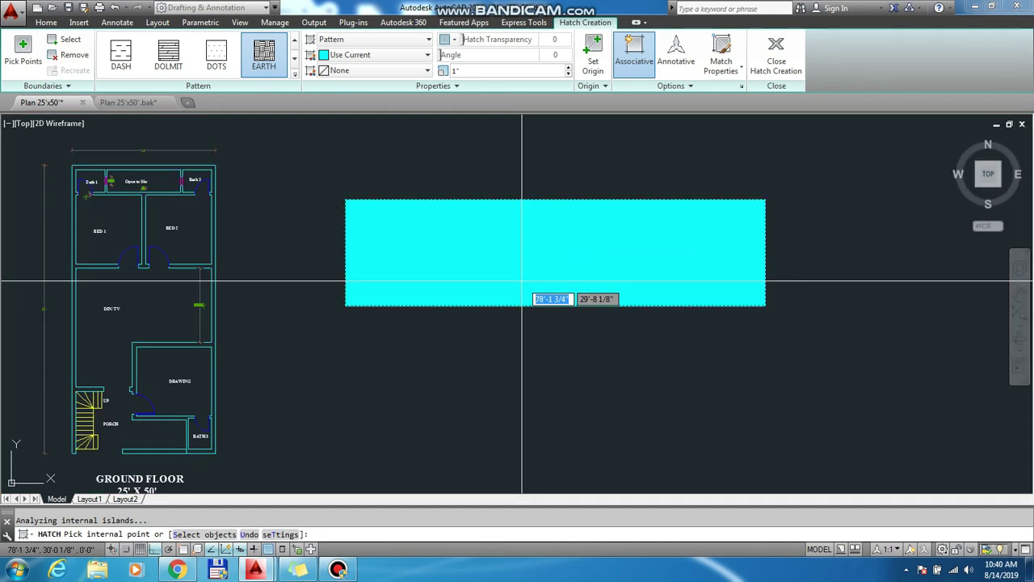
pyautogui.click(462, 71)
pyautogui.write('50')
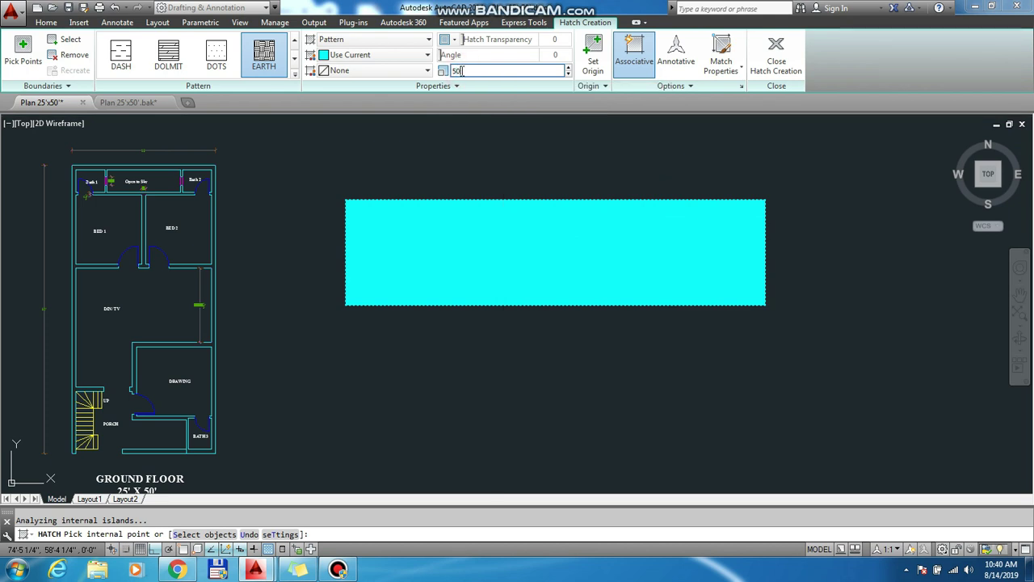
pyautogui.press('Return')
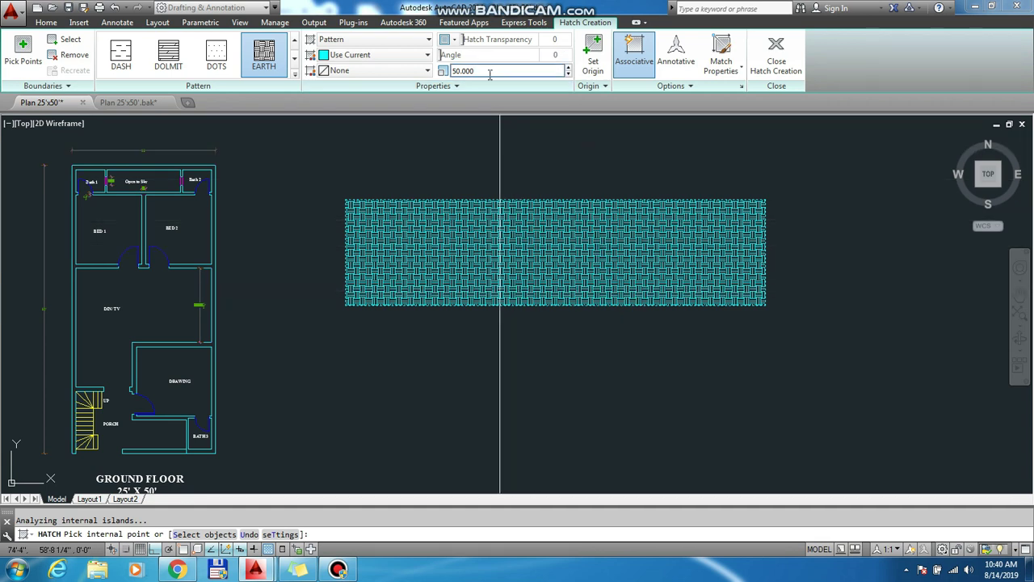
pyautogui.click(489, 72)
pyautogui.write('1')
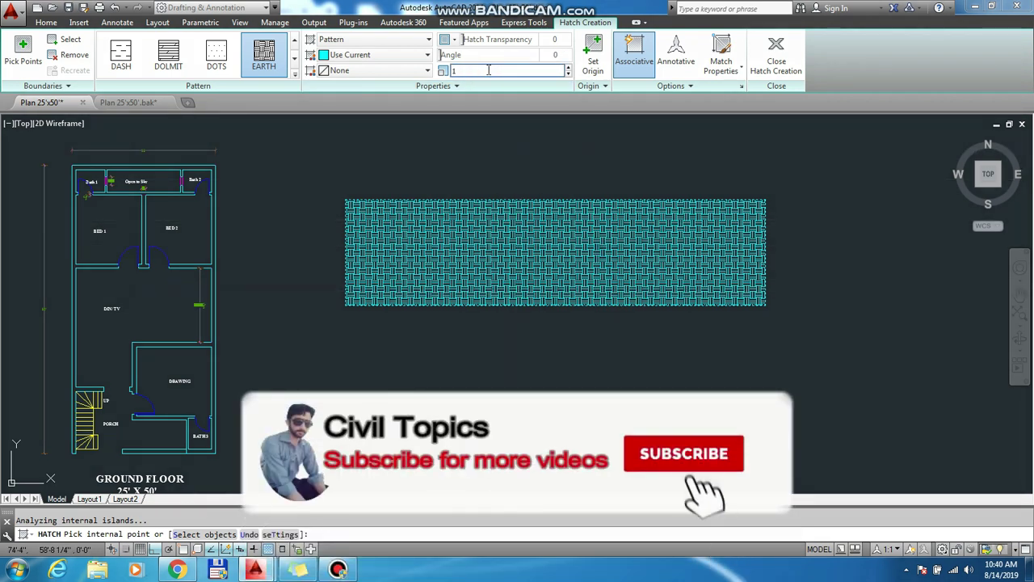
pyautogui.press('Return')
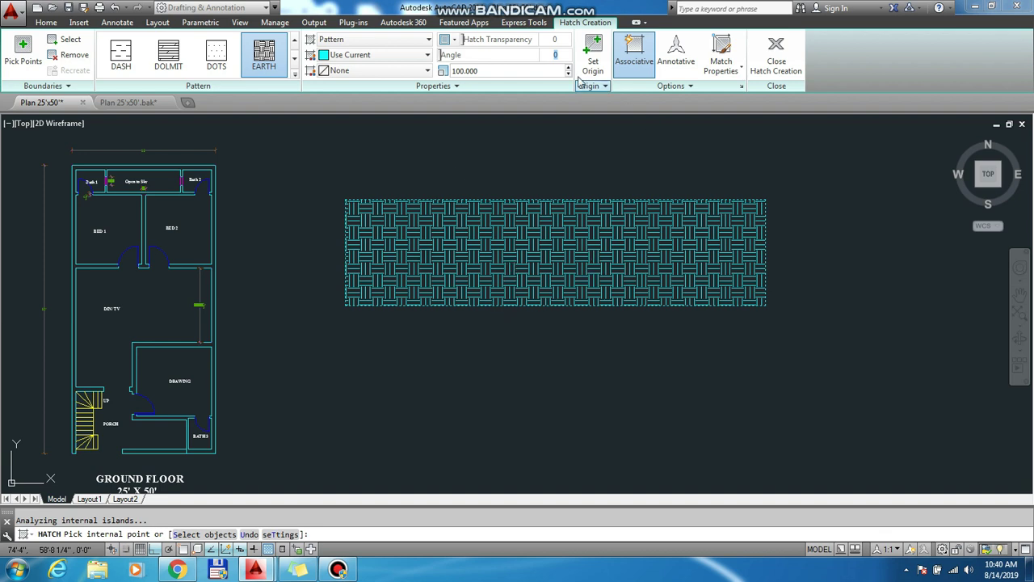
# Browse the full hatch pattern list, keeping EARTH as the pattern.
pyautogui.click(295, 59)
pyautogui.click(294, 73)
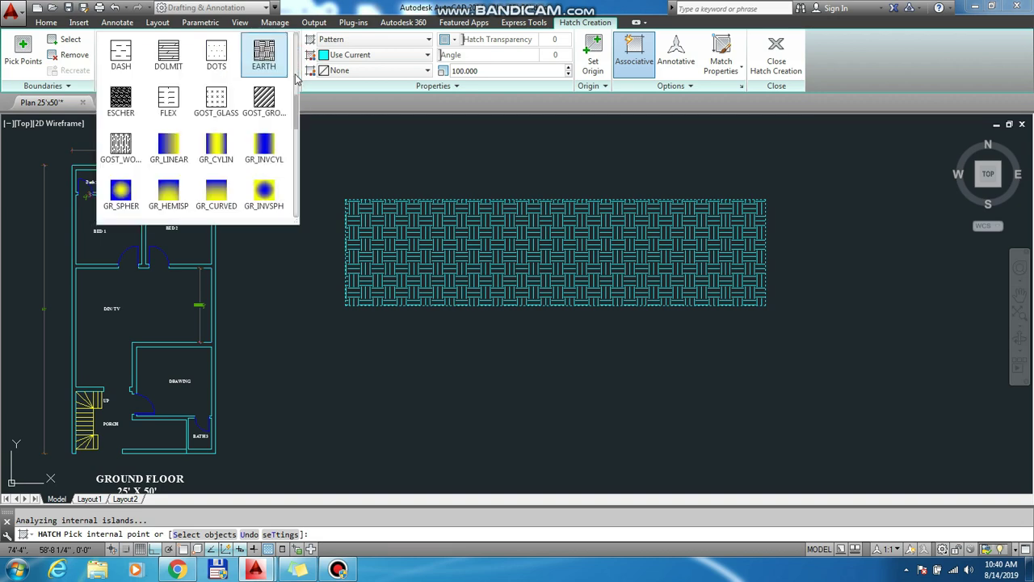
pyautogui.scroll(3, 259, 129)
pyautogui.scroll(4, 247, 120)
pyautogui.scroll(1, 247, 120)
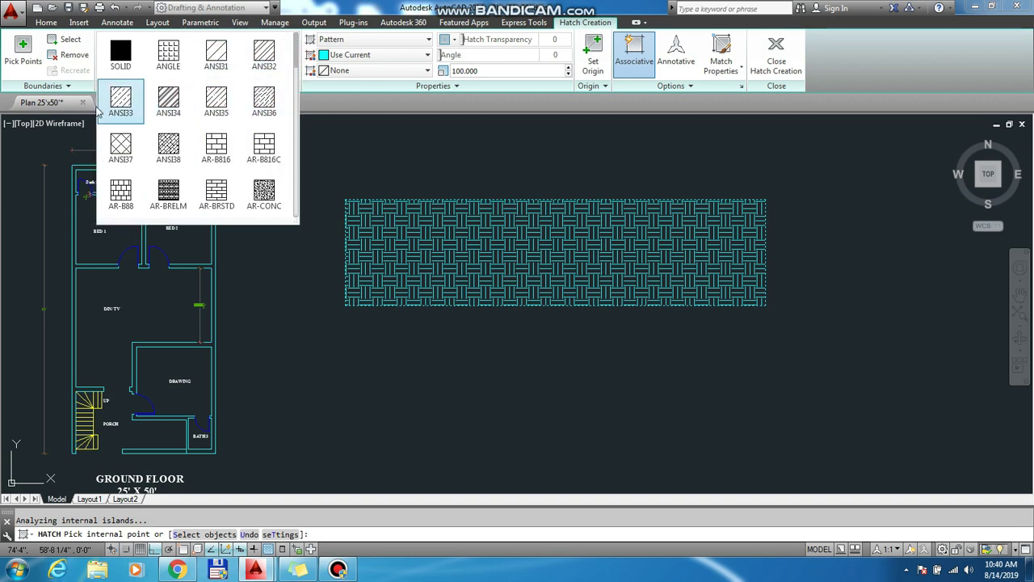
pyautogui.scroll(-3, 260, 157)
pyautogui.scroll(-3, 261, 158)
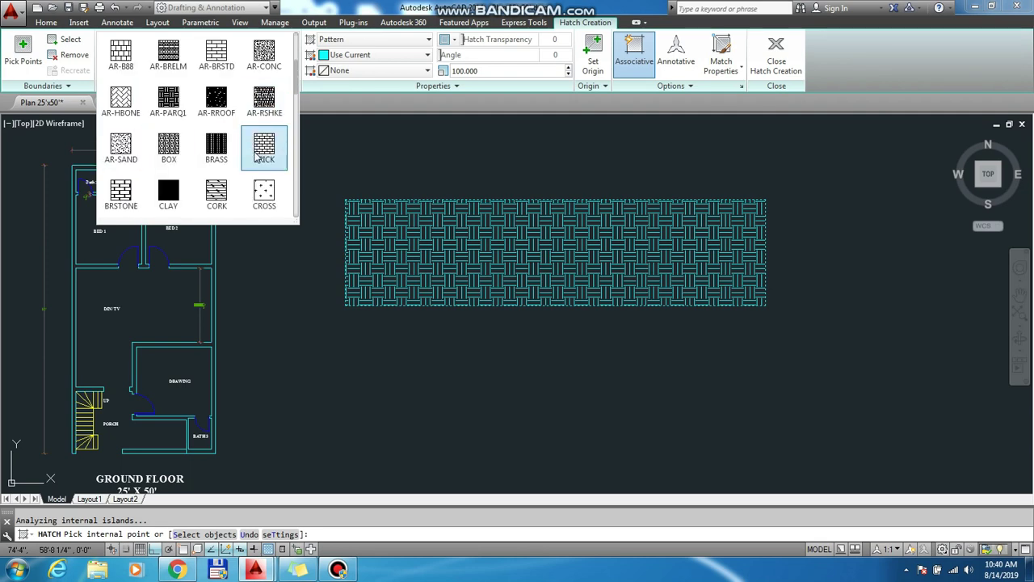
pyautogui.scroll(-2, 260, 157)
pyautogui.scroll(-2, 260, 157)
pyautogui.scroll(3, 260, 186)
pyautogui.scroll(4, 258, 187)
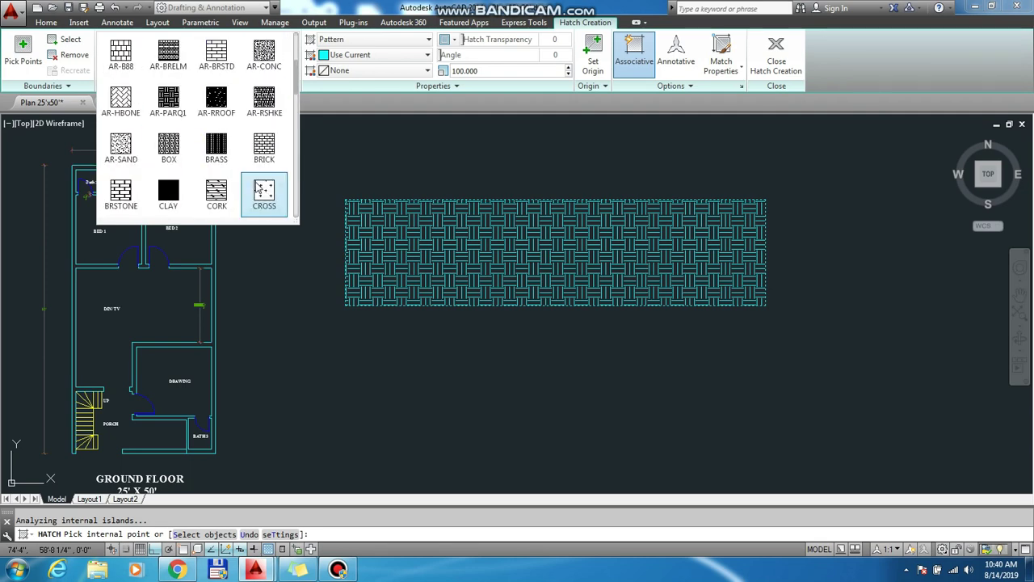
pyautogui.scroll(3, 259, 187)
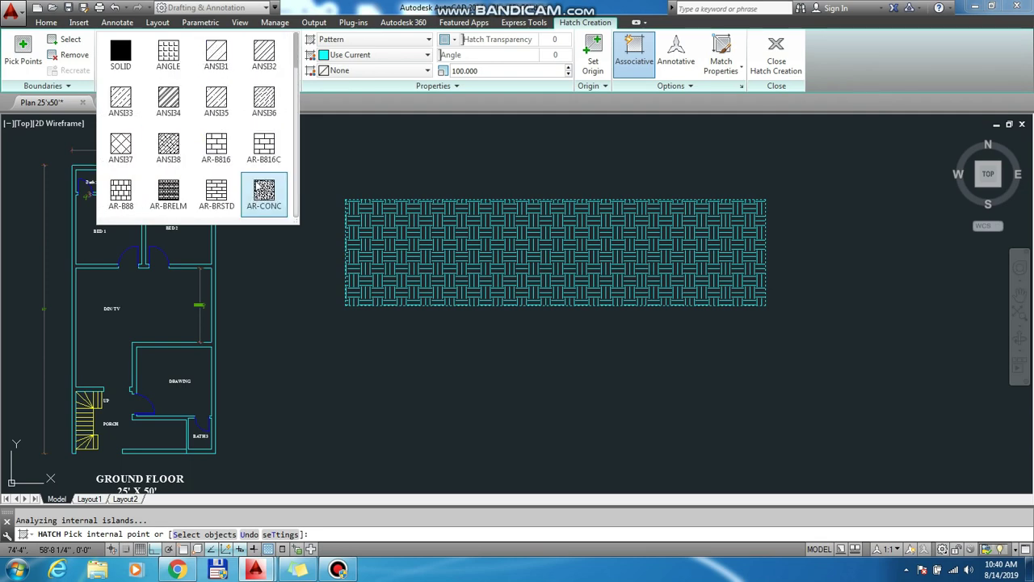
pyautogui.click(393, 159)
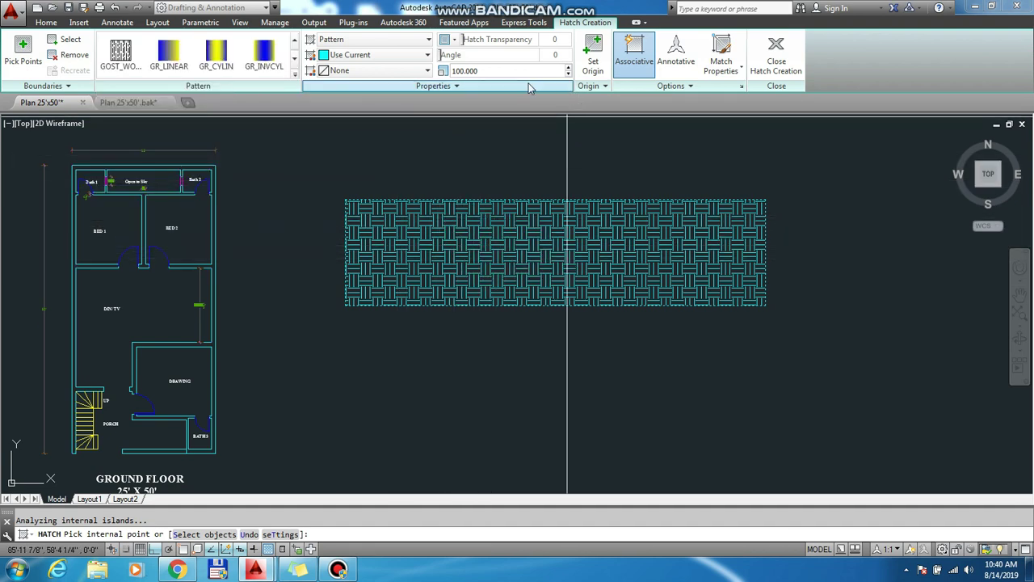
# Set the hatch angle to 135 and finish the hatch.
pyautogui.click(560, 55)
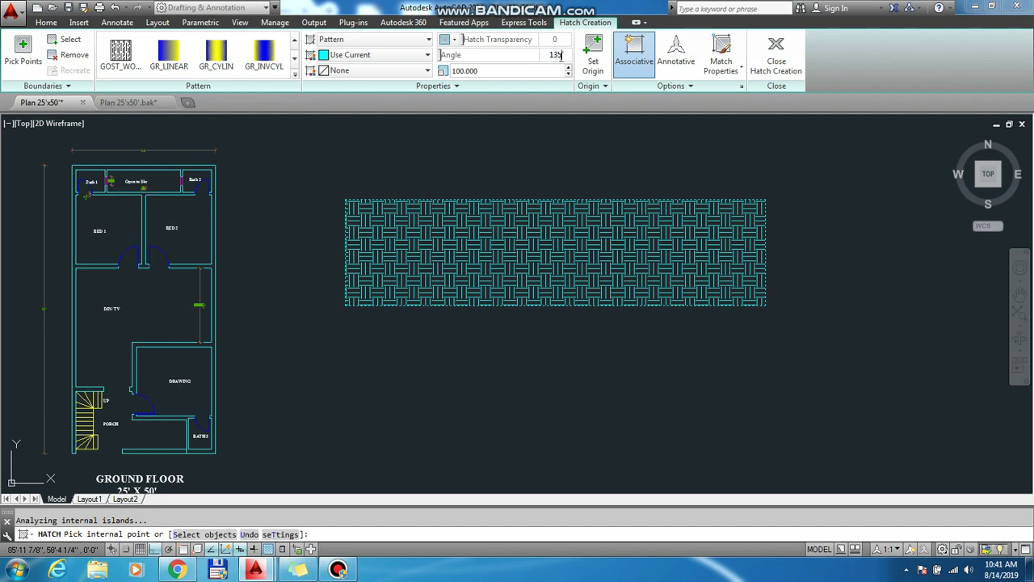
pyautogui.scroll(3, 594, 279)
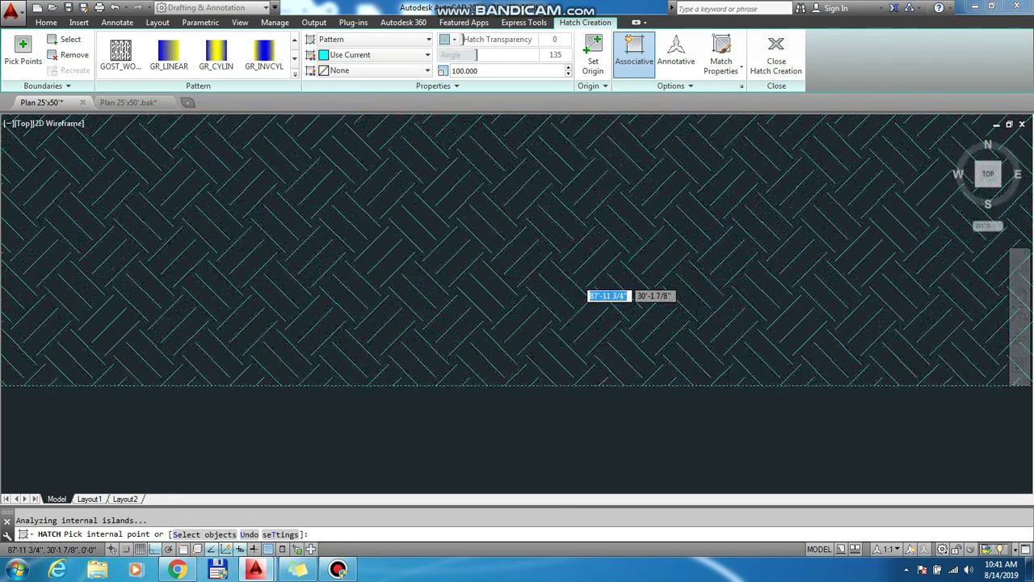
pyautogui.scroll(3, 583, 284)
pyautogui.scroll(-3, 577, 279)
pyautogui.scroll(-2, 577, 279)
pyautogui.scroll(-2, 577, 278)
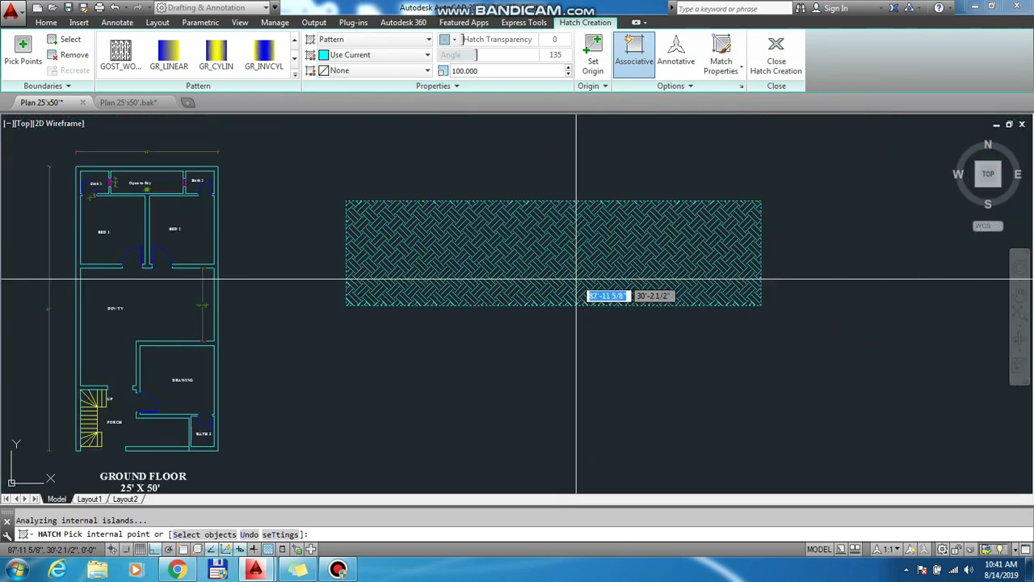
pyautogui.press('Escape')
pyautogui.write('R')
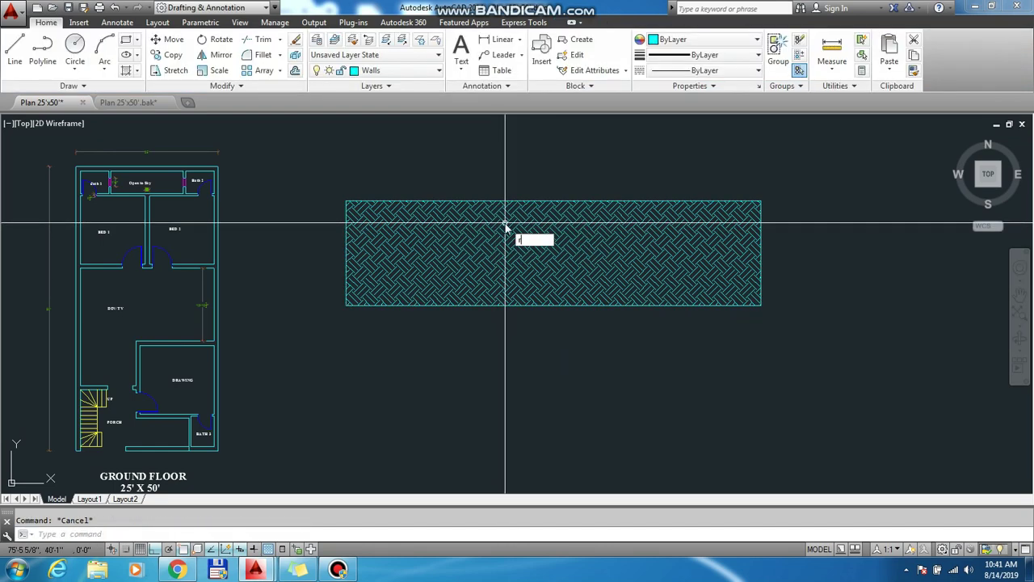
# Copy the EARTH-hatched rectangle to a spot directly below the original.
pyautogui.press('BackSpace')
pyautogui.write('ct ')
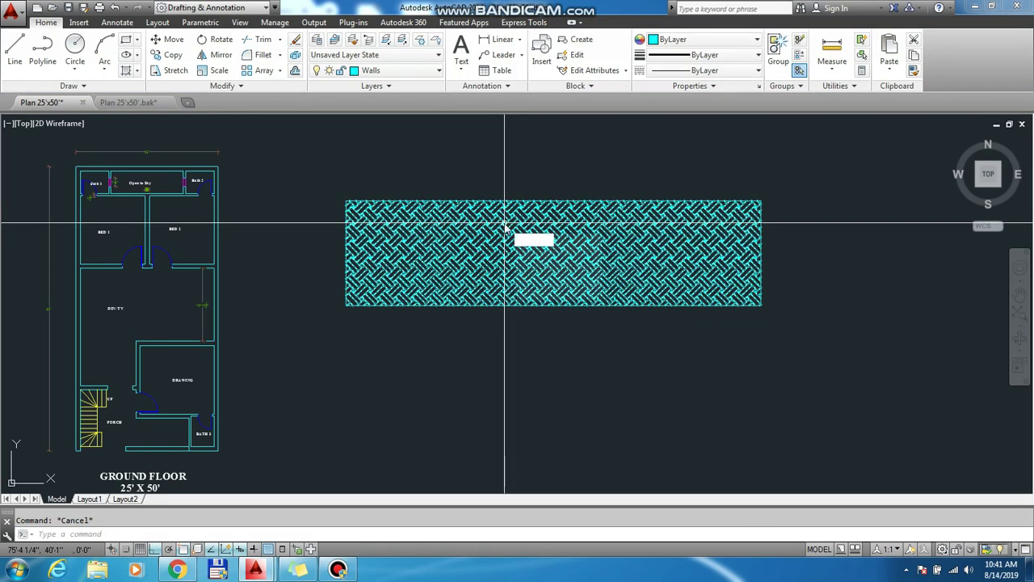
pyautogui.write('o')
pyautogui.press('Return')
pyautogui.click(572, 323)
pyautogui.click(493, 225)
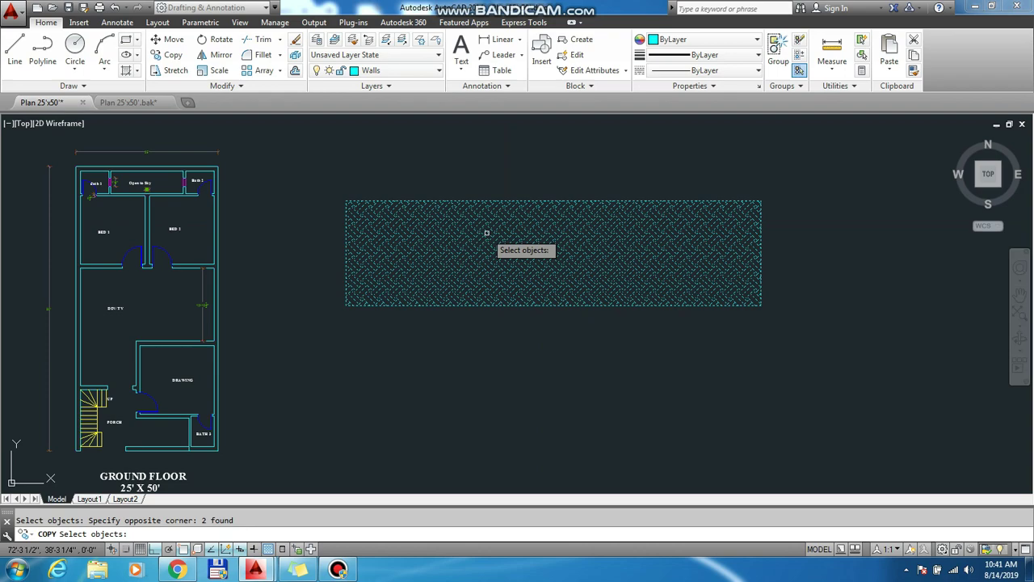
pyautogui.press('Return')
pyautogui.click(897, 269)
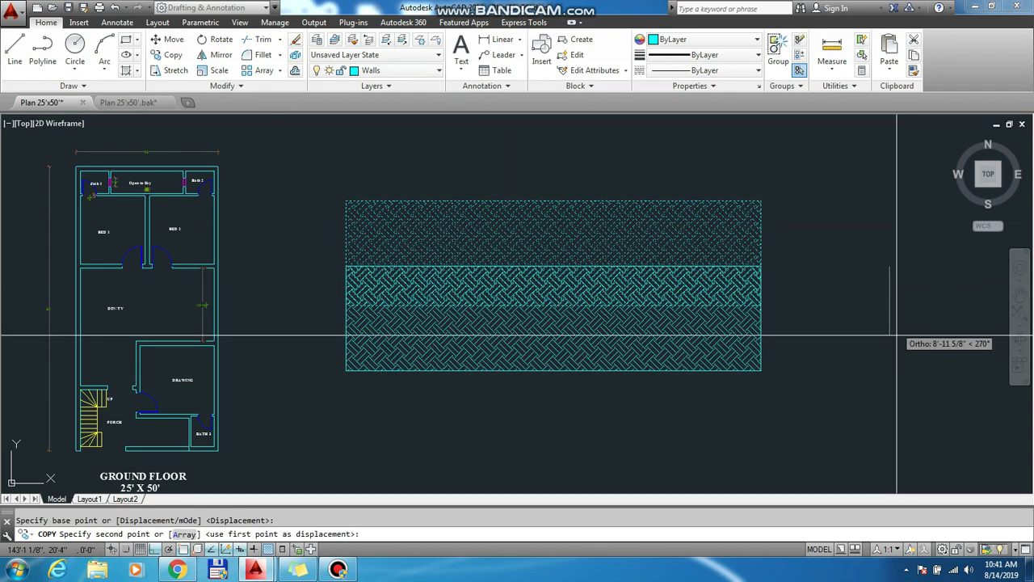
pyautogui.click(893, 394)
pyautogui.press('Escape')
pyautogui.scroll(-4, 489, 181)
pyautogui.scroll(4, 541, 278)
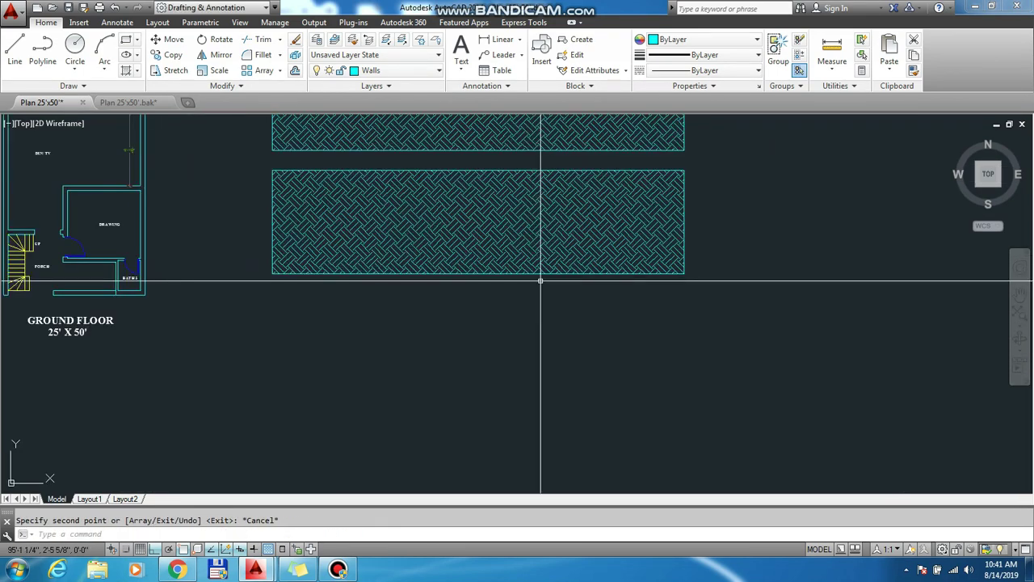
pyautogui.scroll(-2, 590, 299)
pyautogui.scroll(2, 522, 256)
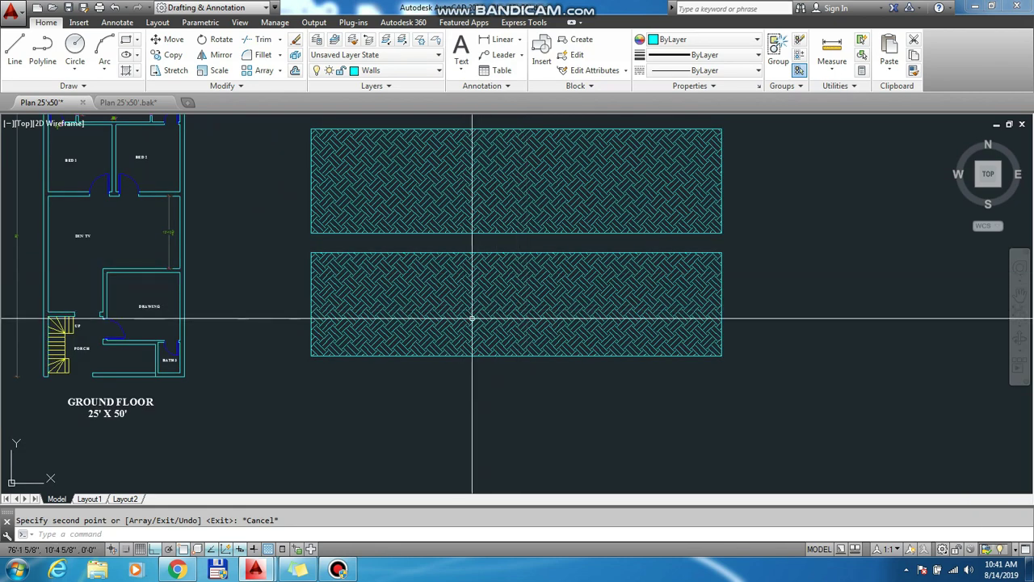
pyautogui.click(517, 299)
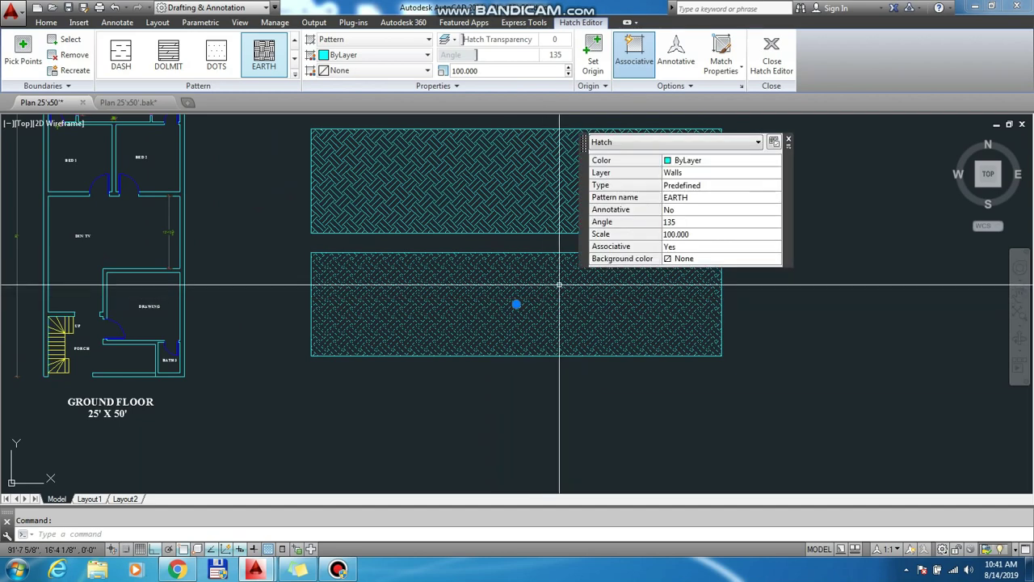
# Dismiss Quick Properties and switch the lower hatch's pattern to AR-CONC concrete.
pyautogui.click(789, 139)
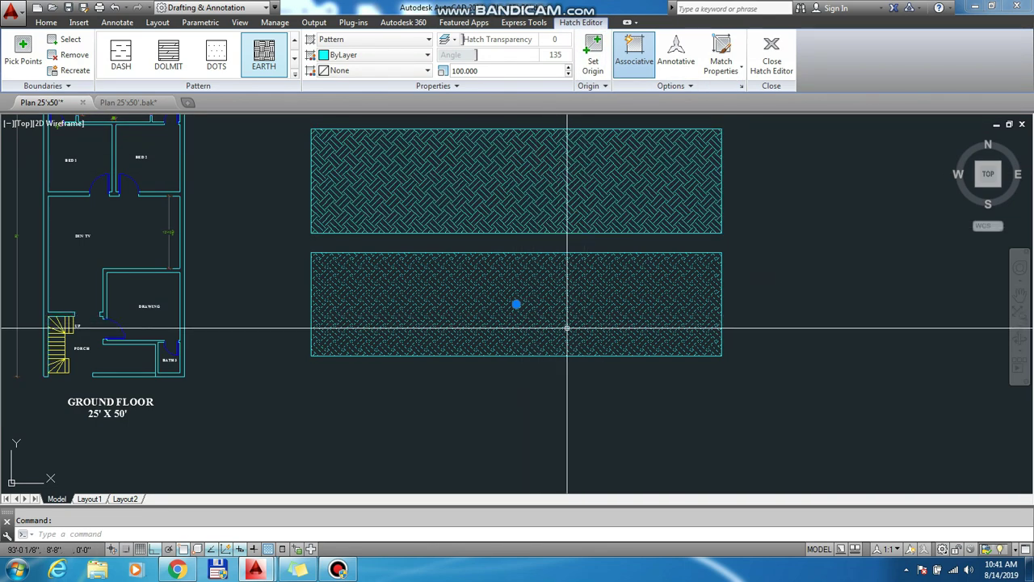
pyautogui.click(294, 56)
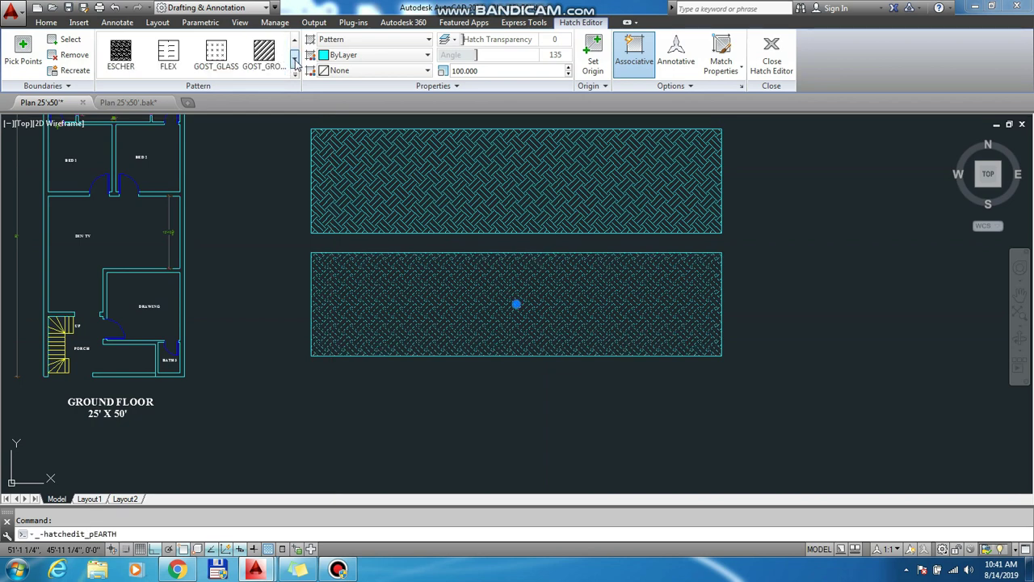
pyautogui.click(294, 59)
pyautogui.click(294, 58)
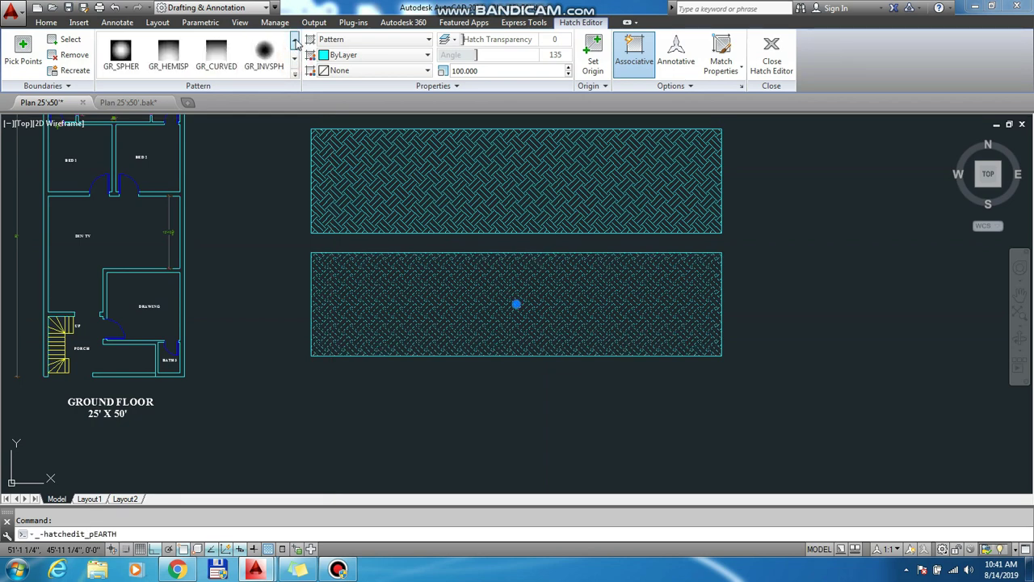
pyautogui.click(295, 43)
pyautogui.click(296, 43)
pyautogui.click(296, 42)
pyautogui.click(296, 42)
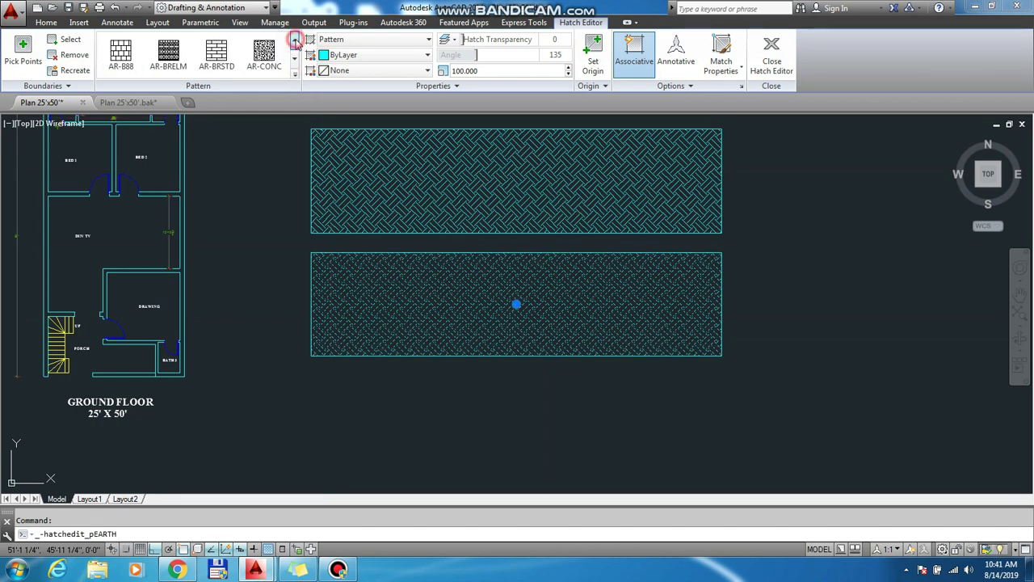
pyautogui.click(260, 57)
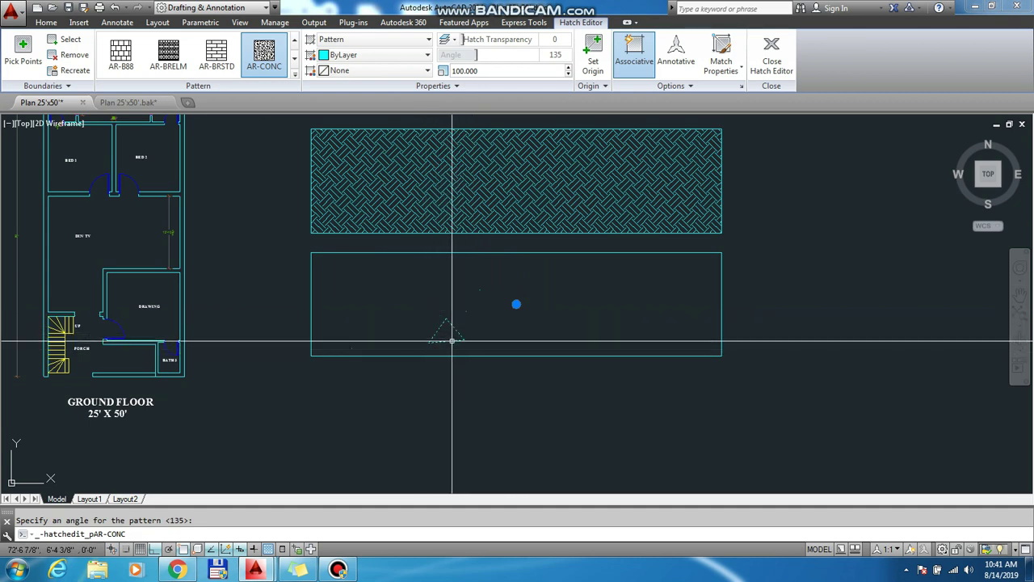
# Lower the AR-CONC hatch scale to 10 and exit the hatch editor.
pyautogui.click(496, 72)
pyautogui.write('20')
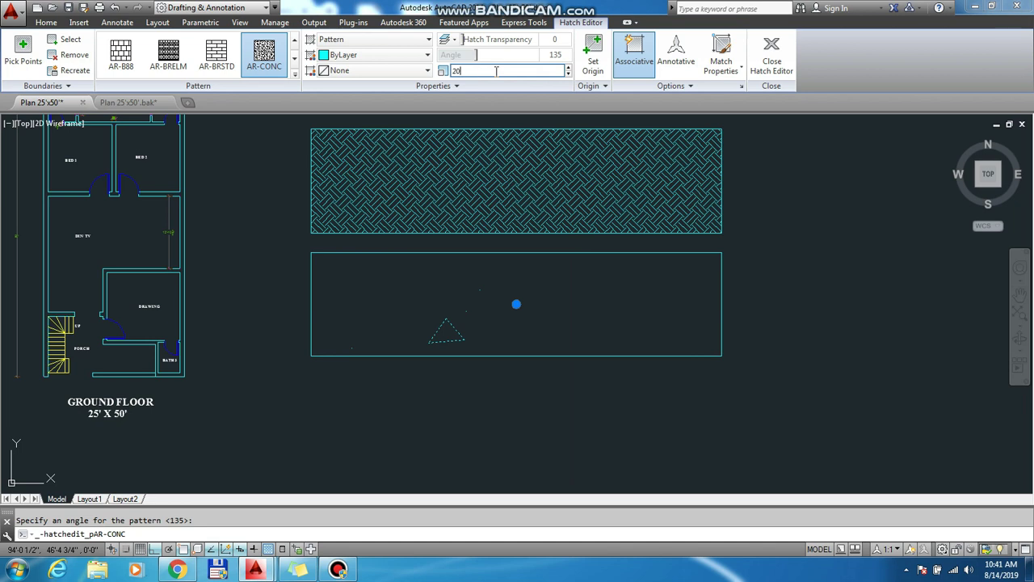
pyautogui.press('Return')
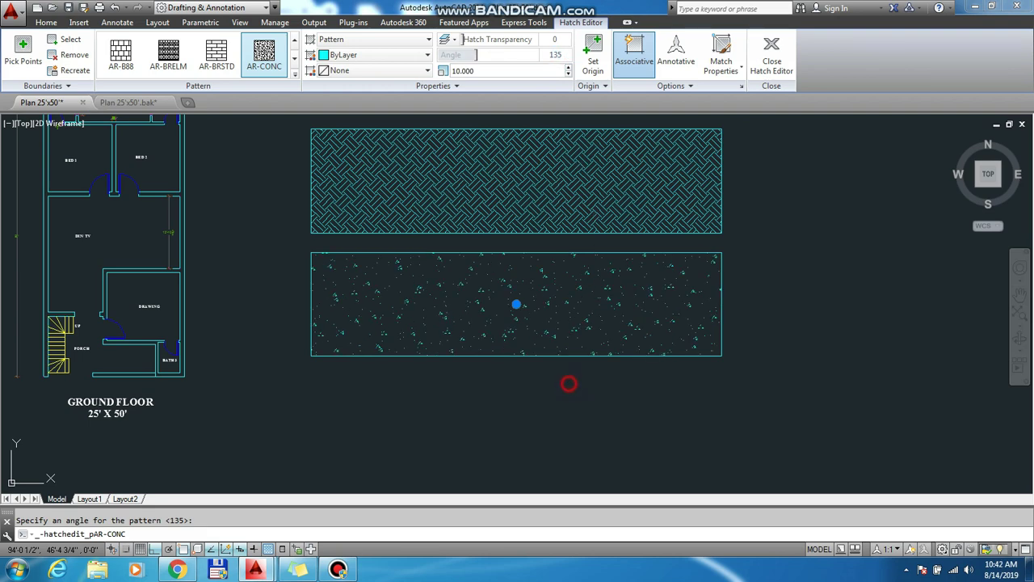
pyautogui.press('Escape')
pyautogui.scroll(-2, 562, 388)
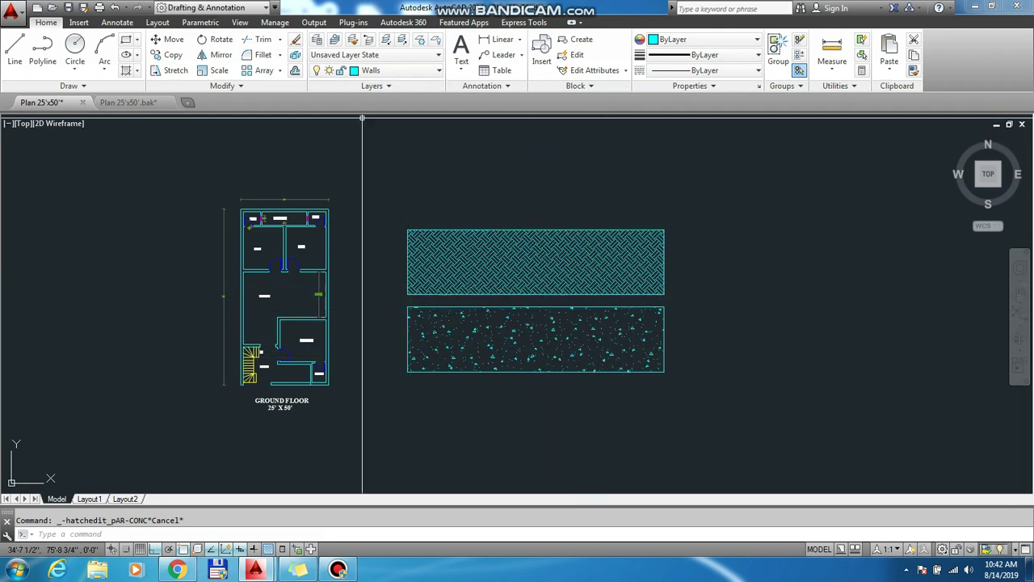
# Erase both hatched demo rectangles with a crossing window.
pyautogui.scroll(-1, 622, 208)
pyautogui.scroll(3, 652, 269)
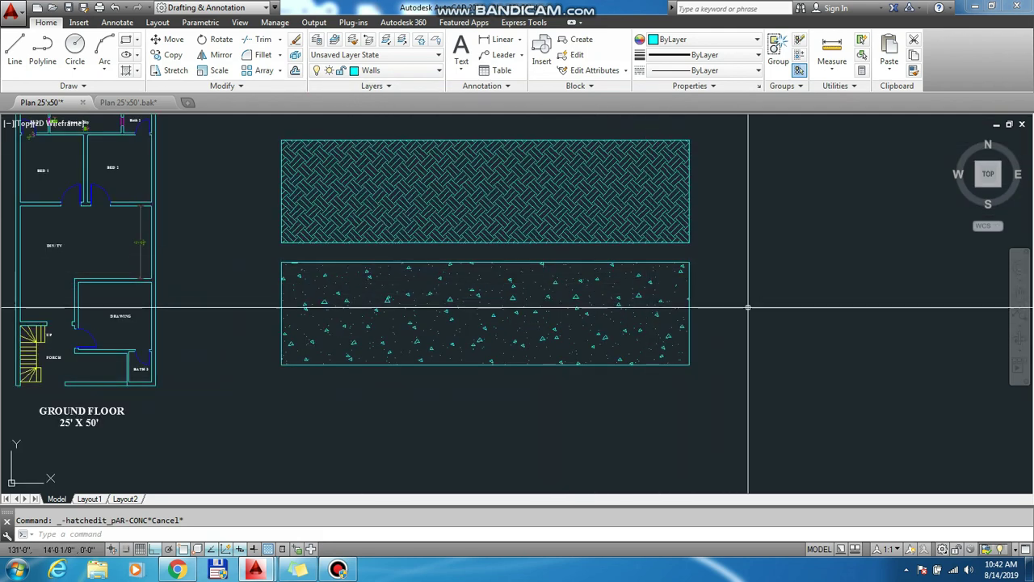
pyautogui.scroll(-2, 745, 356)
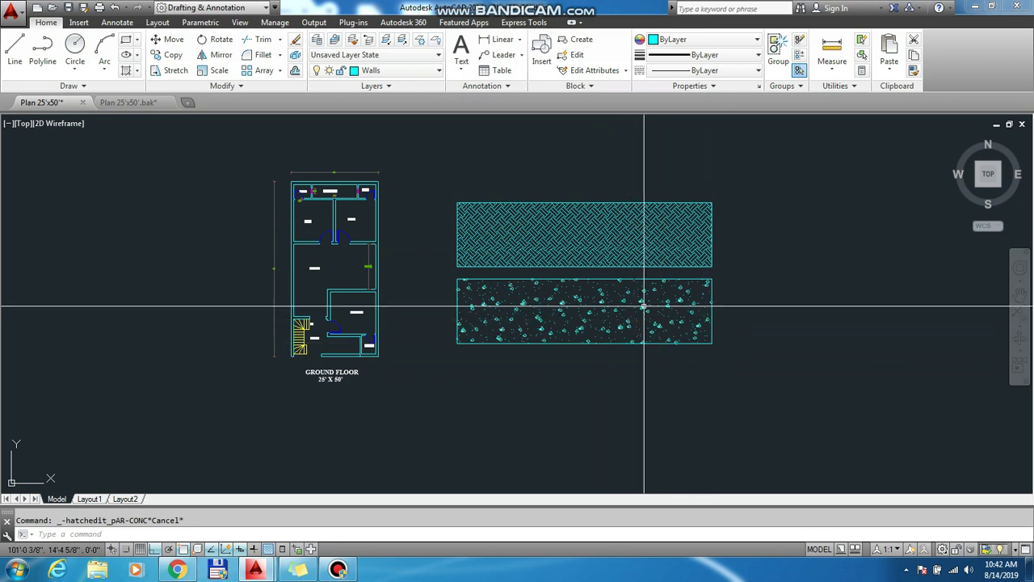
pyautogui.click(732, 407)
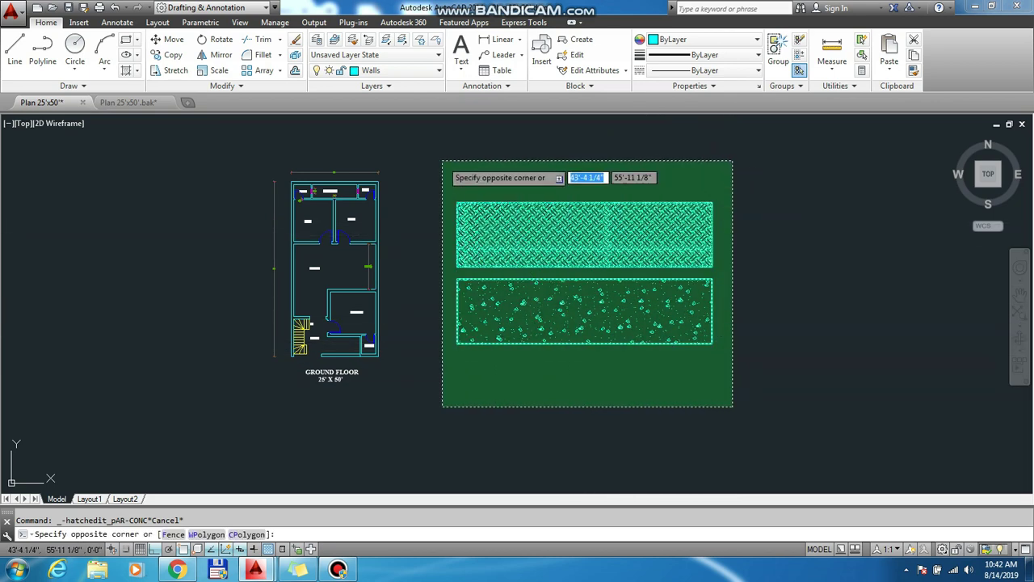
pyautogui.click(441, 161)
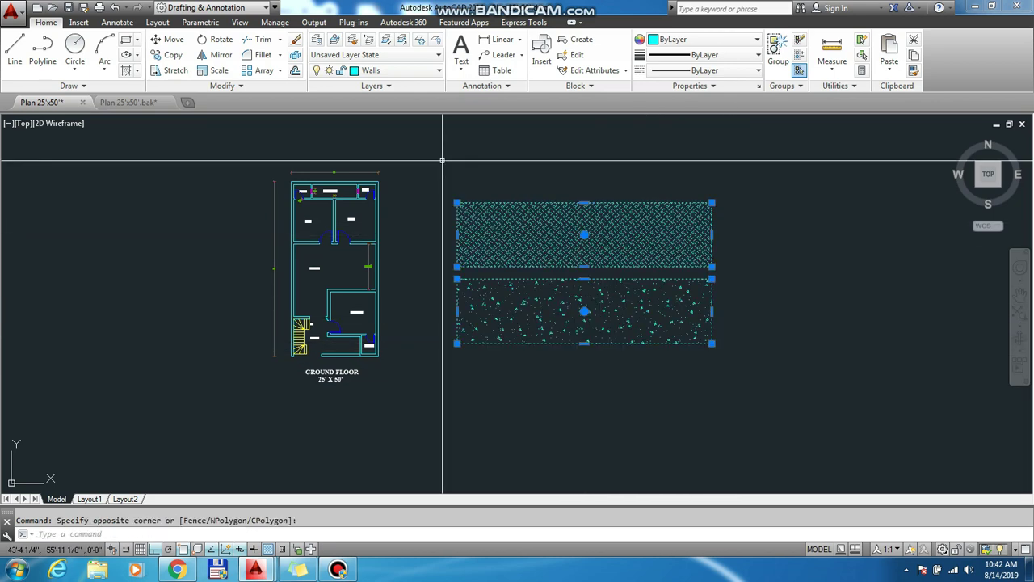
pyautogui.press('Delete')
# Open the Layer Properties Manager with LA.
pyautogui.scroll(-3, 681, 254)
pyautogui.scroll(3, 445, 276)
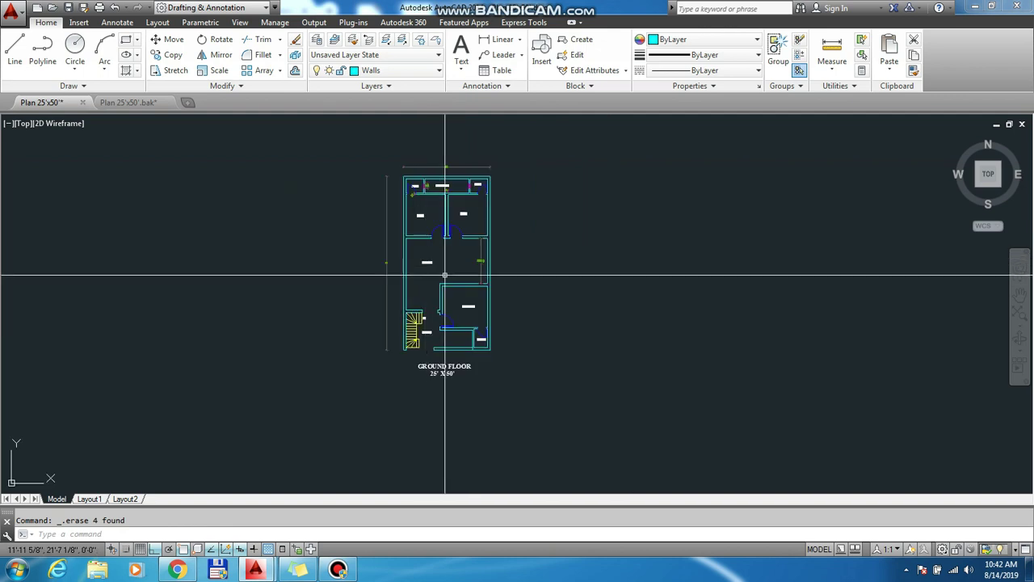
pyautogui.scroll(2, 444, 276)
pyautogui.scroll(3, 380, 219)
pyautogui.scroll(-3, 376, 257)
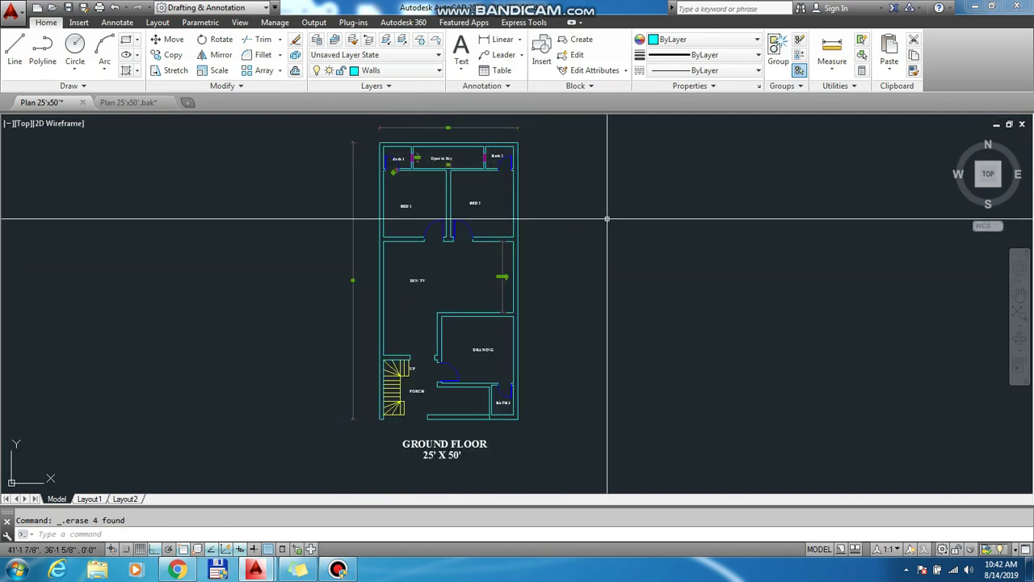
pyautogui.write('la')
pyautogui.press('Return')
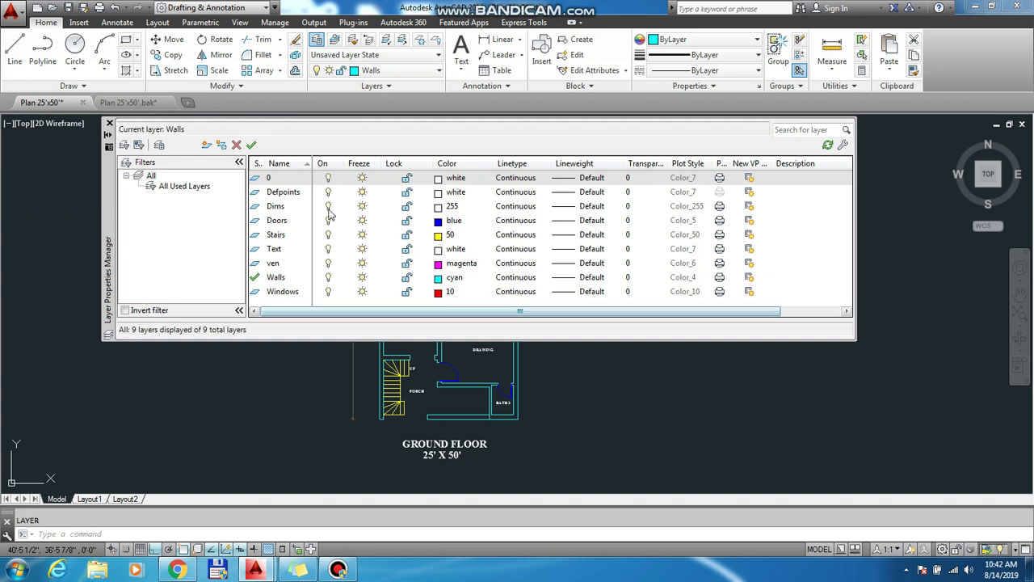
# Create a Walls hatch layer coloured grey 252 and close the layer manager.
pyautogui.click(207, 146)
pyautogui.write('Walls hatch')
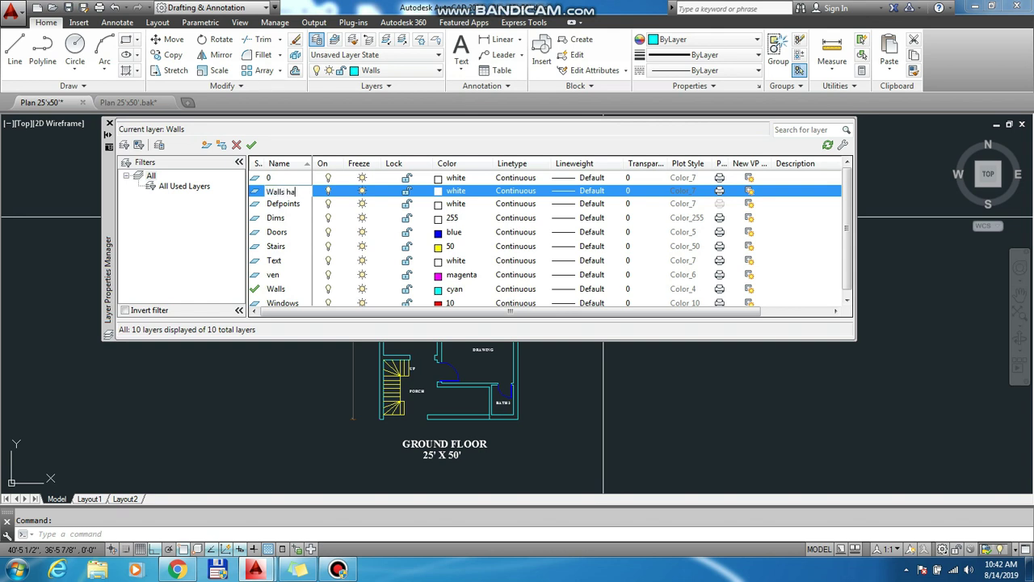
pyautogui.click(439, 192)
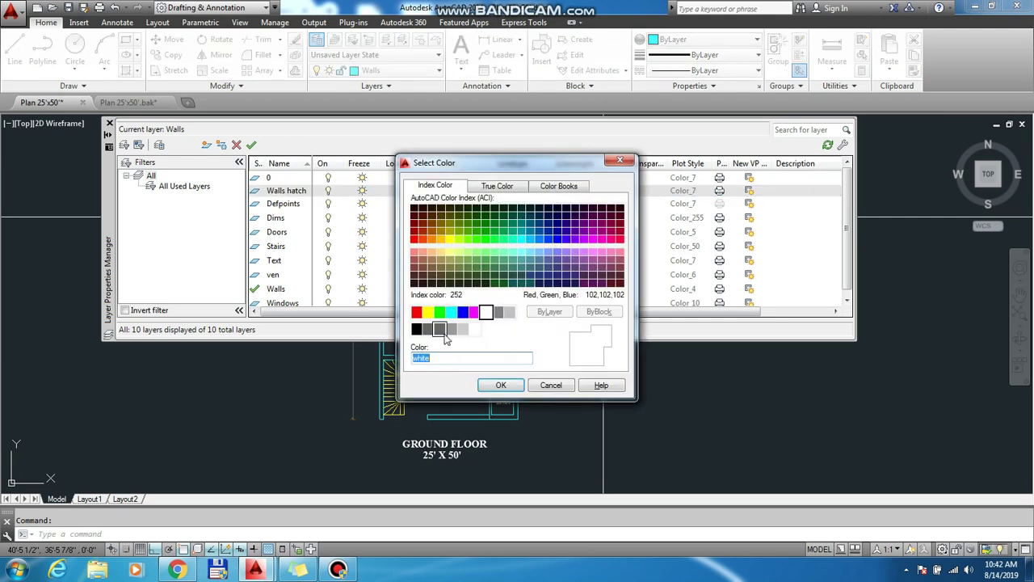
pyautogui.click(451, 330)
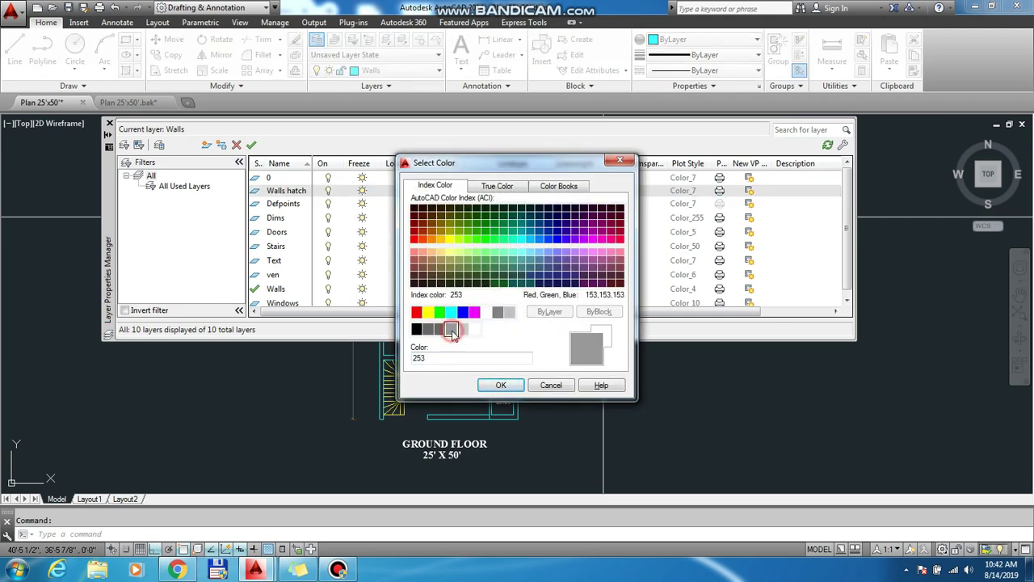
pyautogui.click(502, 385)
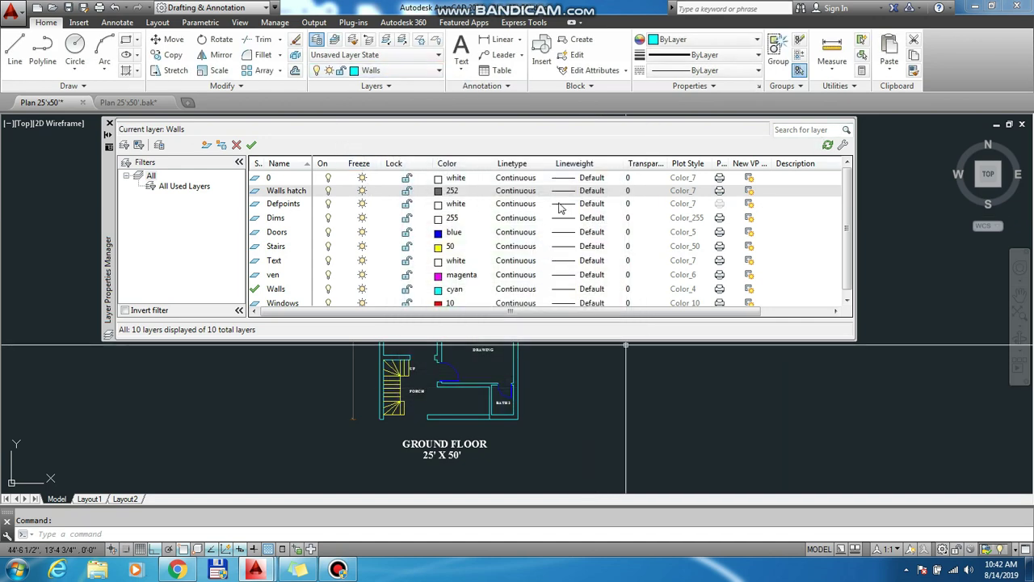
pyautogui.click(110, 125)
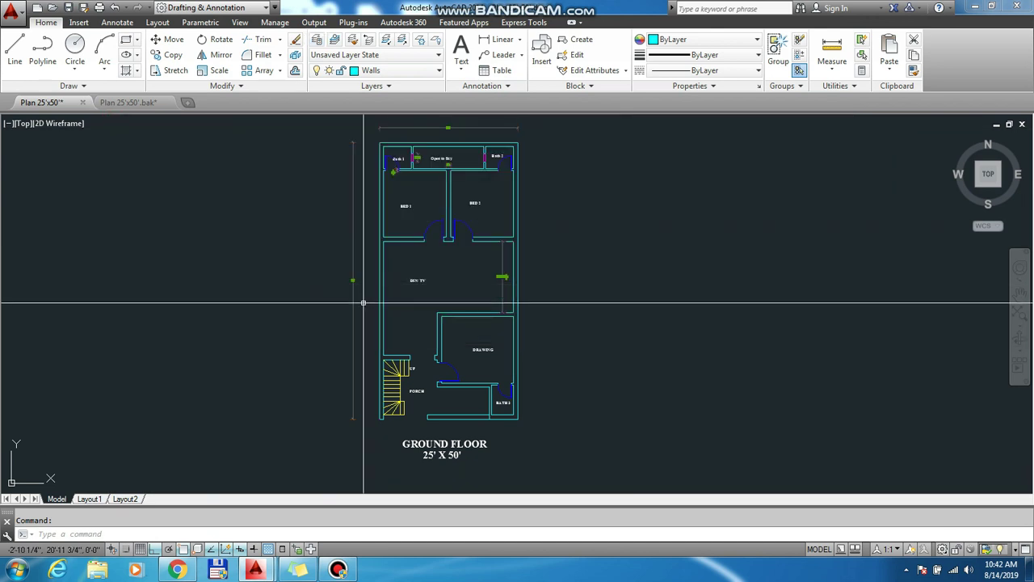
# Make Walls hatch the current layer.
pyautogui.scroll(-3, 593, 253)
pyautogui.scroll(3, 575, 260)
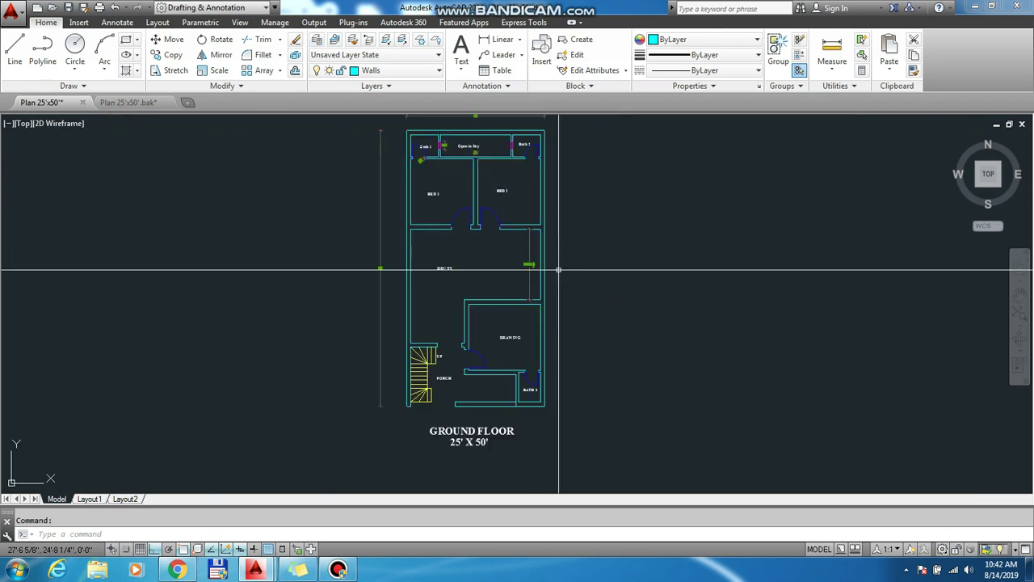
pyautogui.click(388, 70)
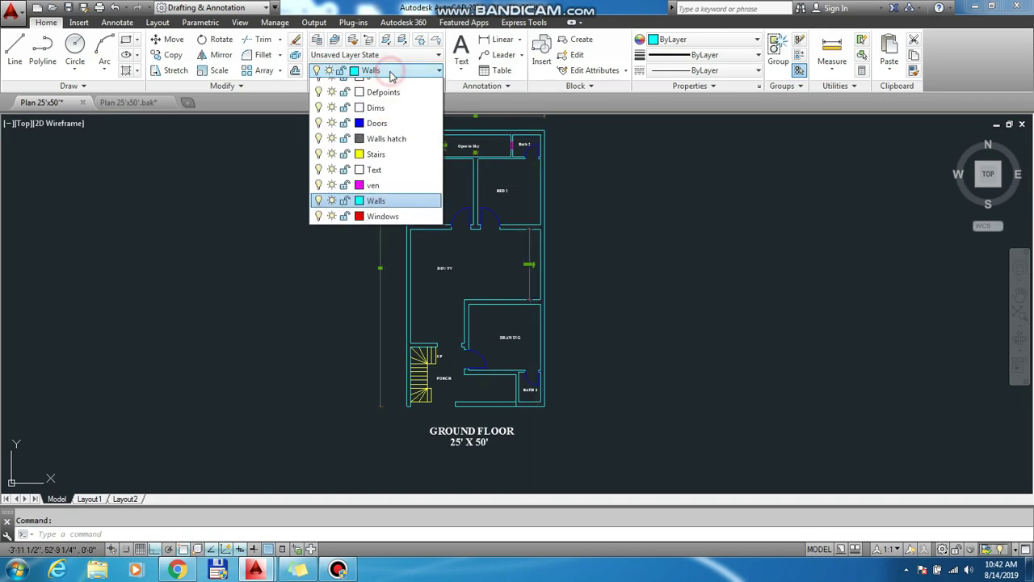
pyautogui.click(380, 149)
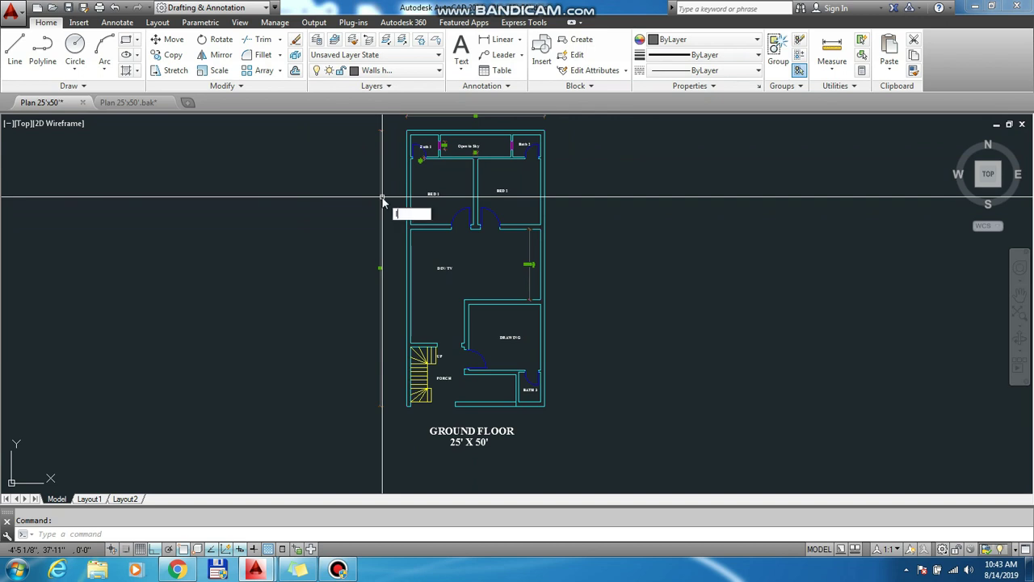
# Turn off the dimension, door and stair layers by picking their objects.
pyautogui.write('LAYoer')
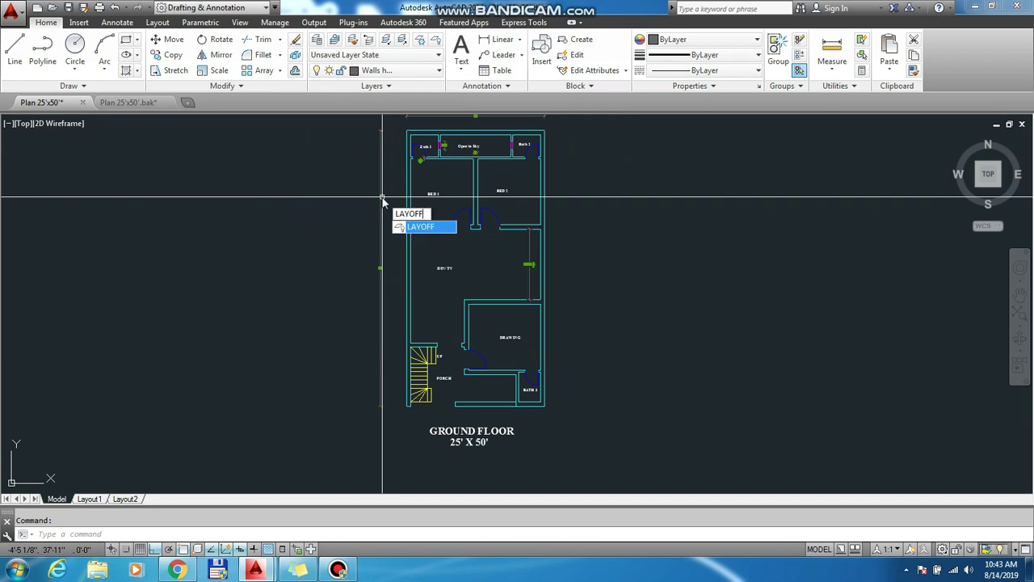
pyautogui.press('Return')
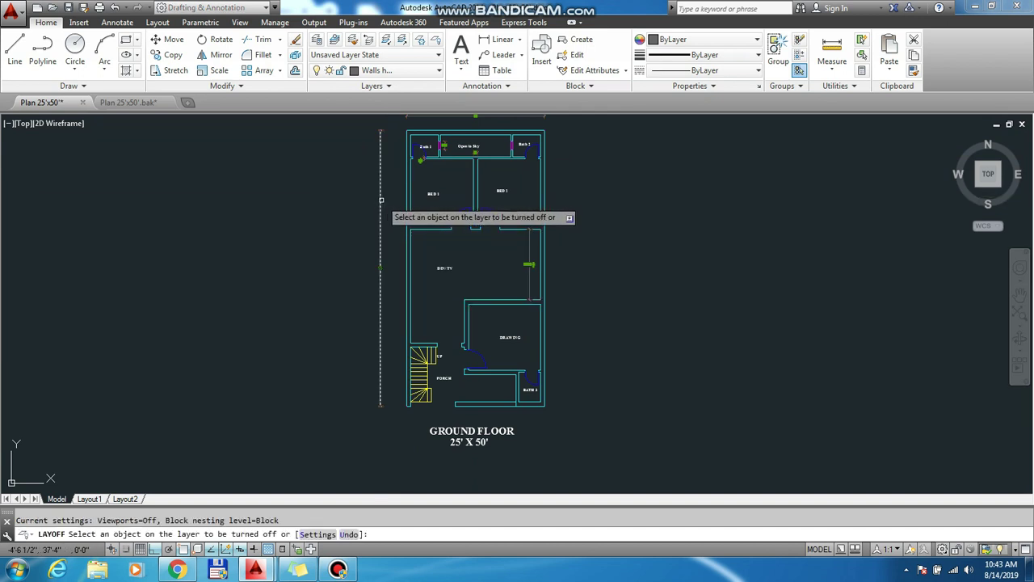
pyautogui.click(379, 201)
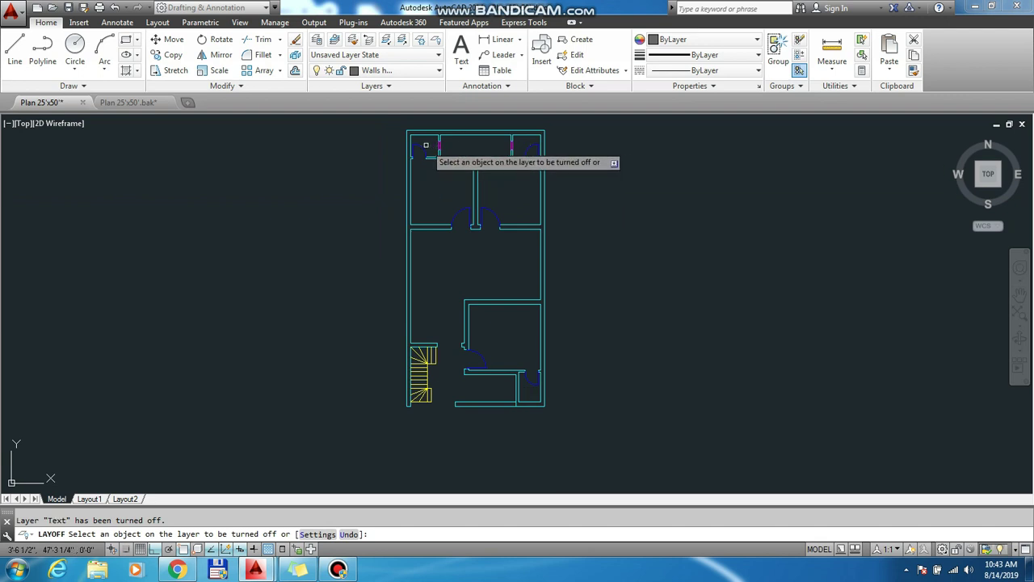
pyautogui.click(426, 147)
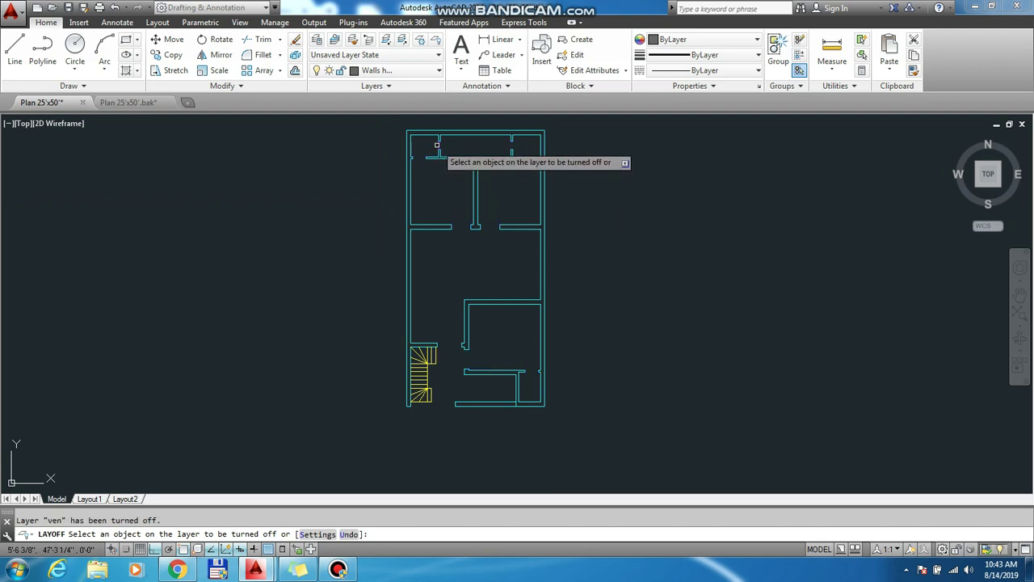
pyautogui.click(428, 370)
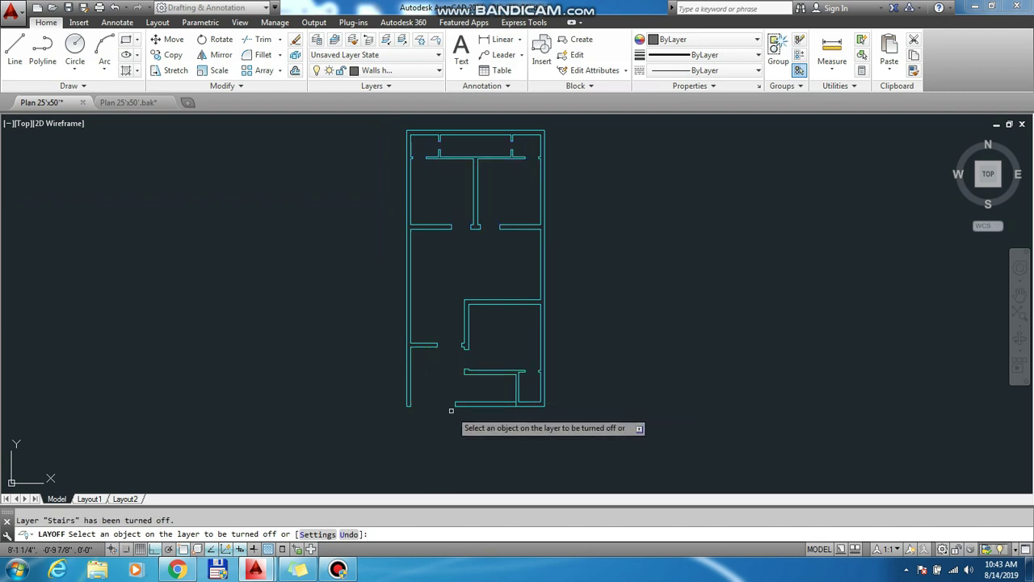
pyautogui.press('Escape')
pyautogui.write('h')
pyautogui.press('Return')
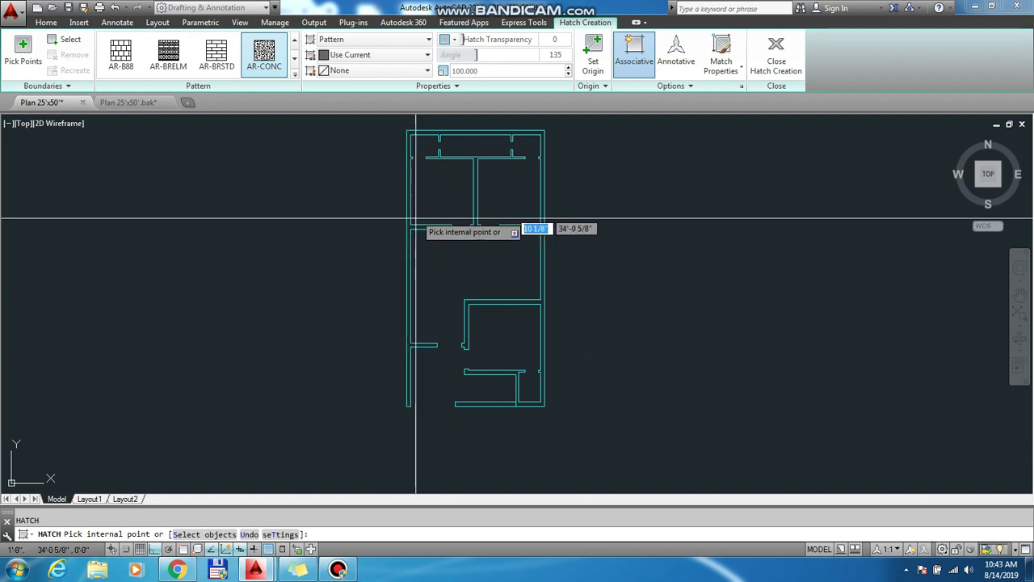
# Set the hatch scale to 5 and choose the AR-BRSTD pattern after a failed boundary pick.
pyautogui.click(490, 71)
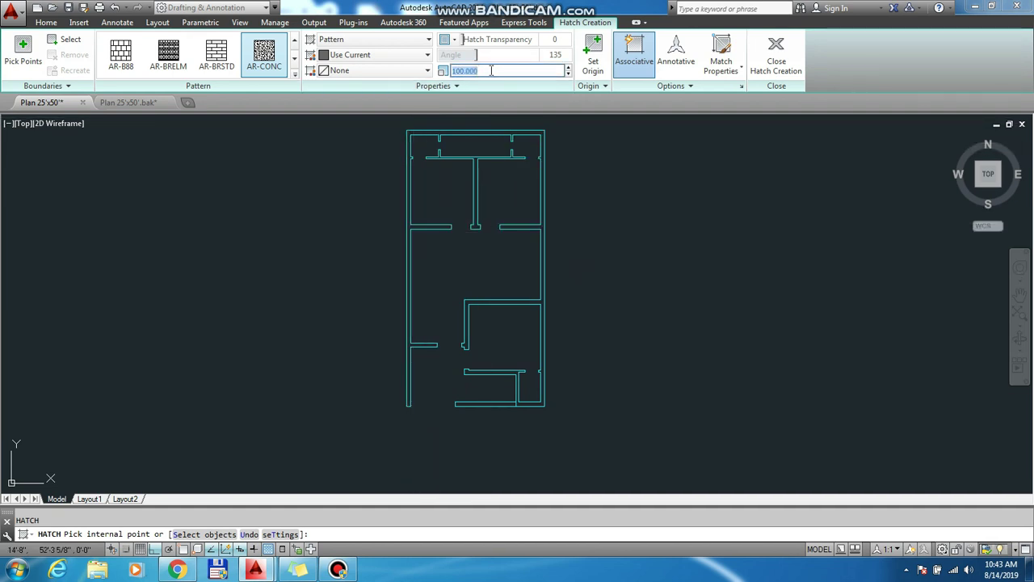
pyautogui.write('5.000')
pyautogui.click(426, 206)
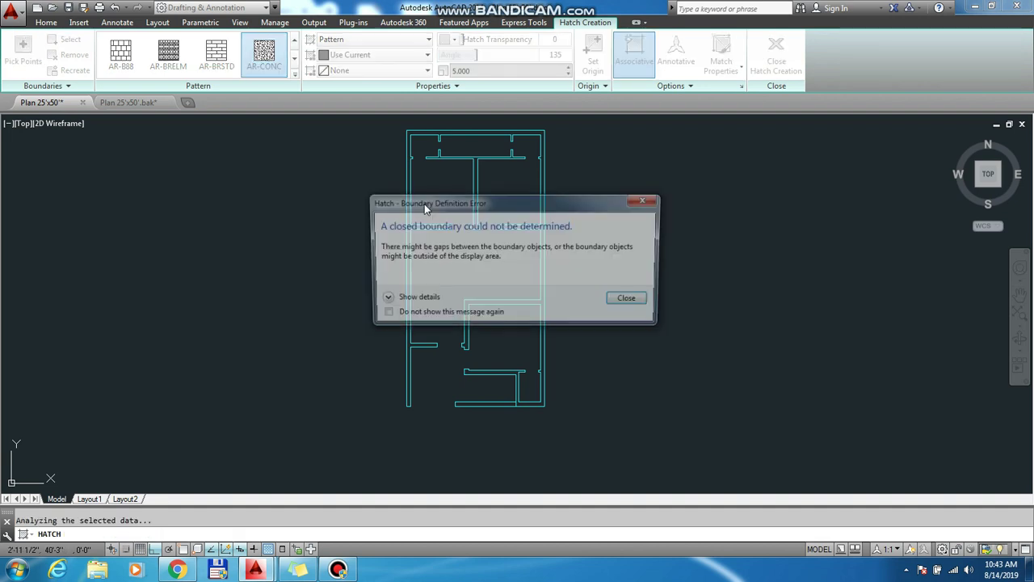
pyautogui.click(626, 301)
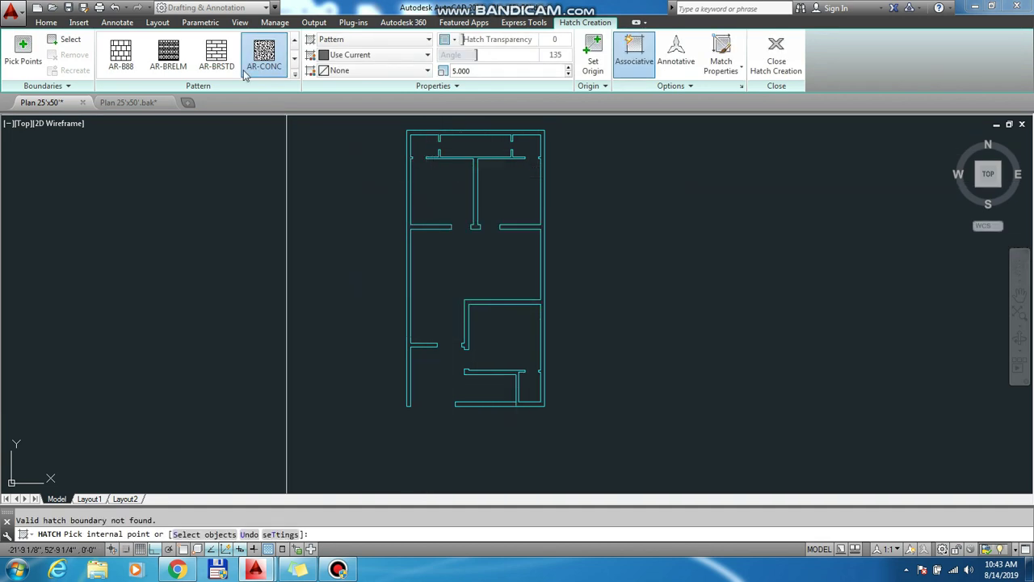
pyautogui.click(216, 52)
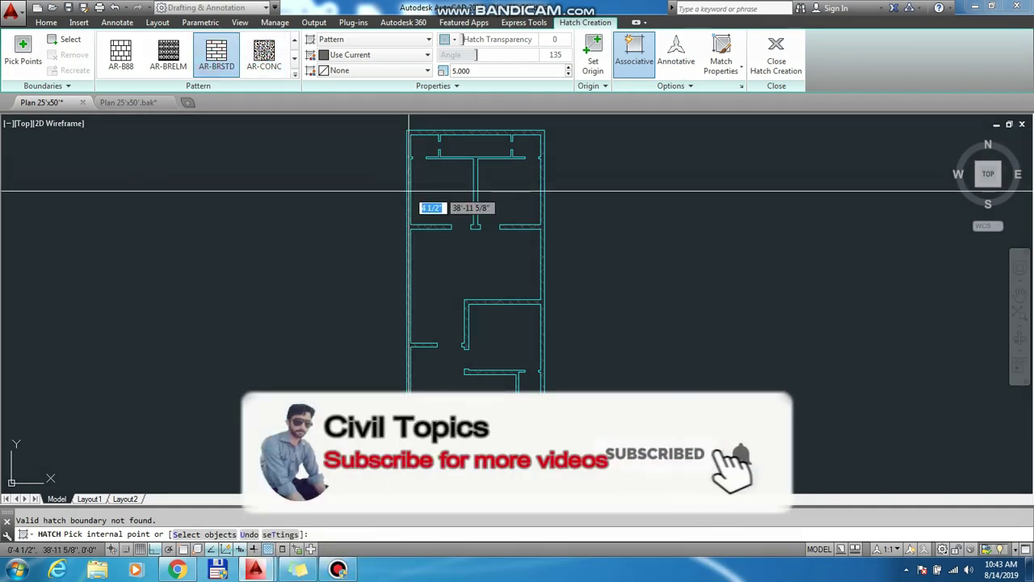
pyautogui.press('Escape')
# Rerun HATCH, pick inside the wall outline and apply the brick fill.
pyautogui.write('h')
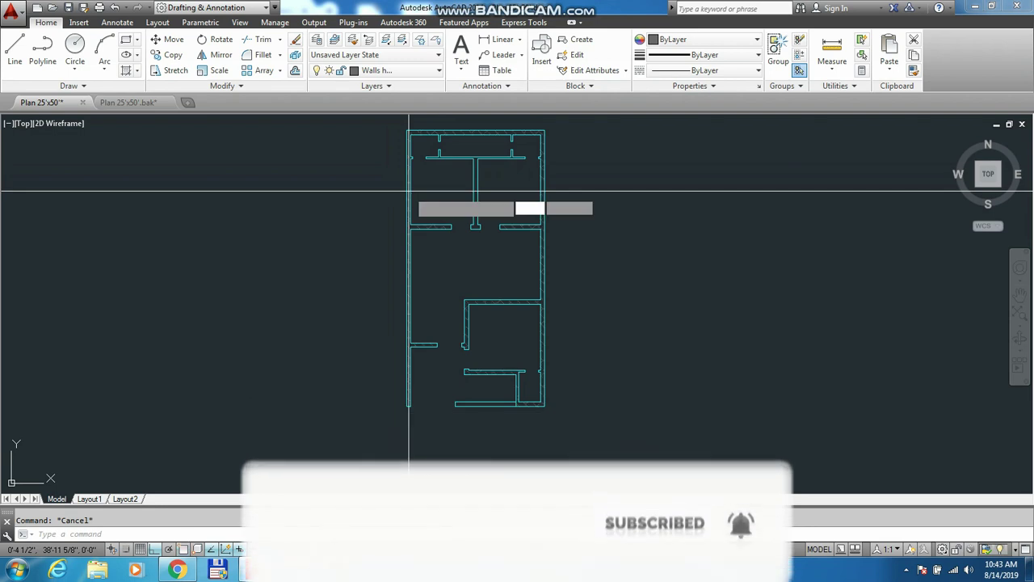
pyautogui.press('Return')
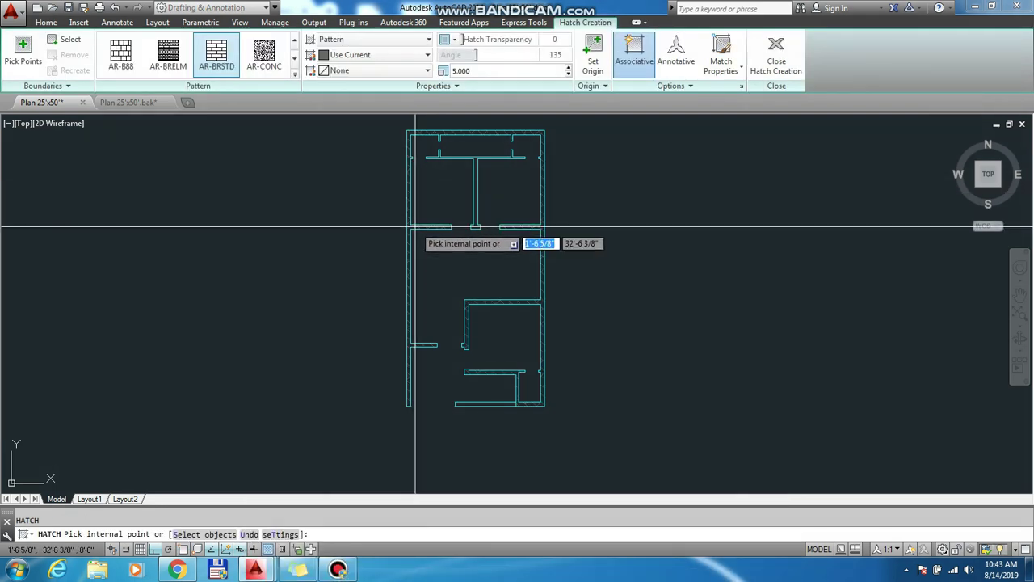
pyautogui.click(414, 228)
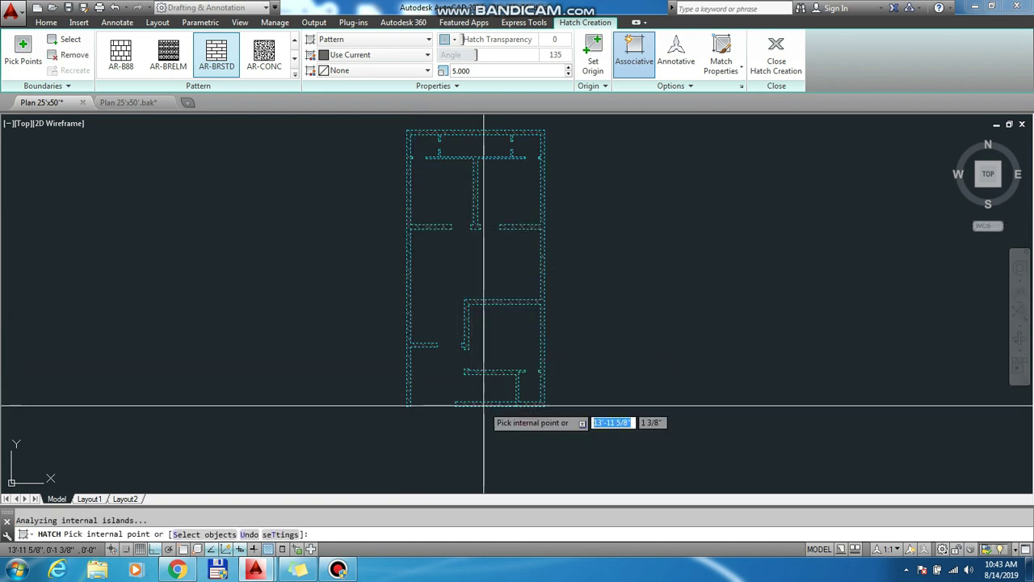
pyautogui.press('Return')
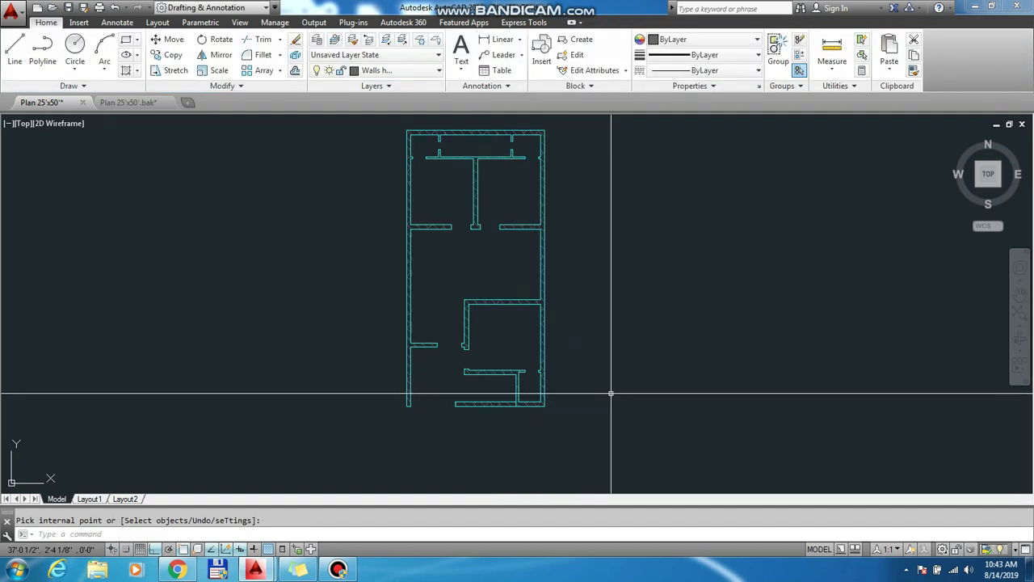
pyautogui.scroll(1, 536, 450)
pyautogui.scroll(3, 538, 339)
pyautogui.scroll(2, 544, 247)
pyautogui.scroll(2, 553, 242)
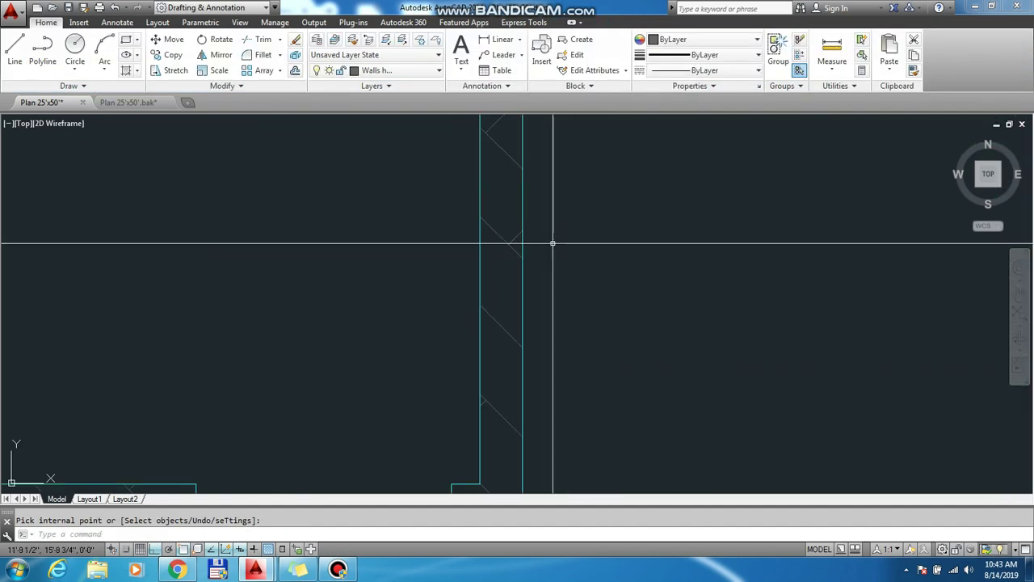
pyautogui.scroll(-5, 553, 242)
pyautogui.scroll(-2, 453, 279)
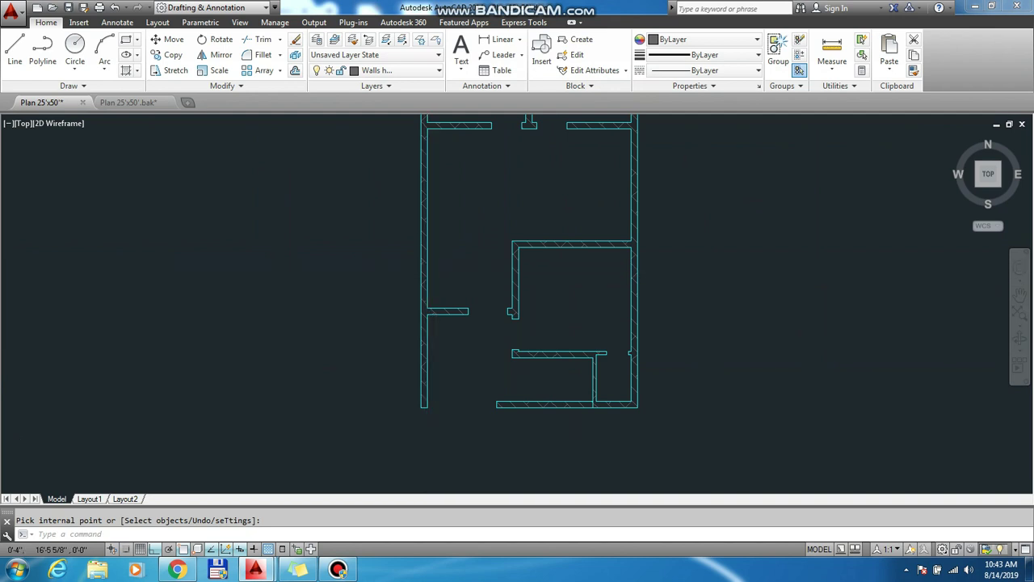
pyautogui.scroll(7, 422, 261)
# Select the wall hatch and return the pattern gallery to its first row.
pyautogui.press('Return')
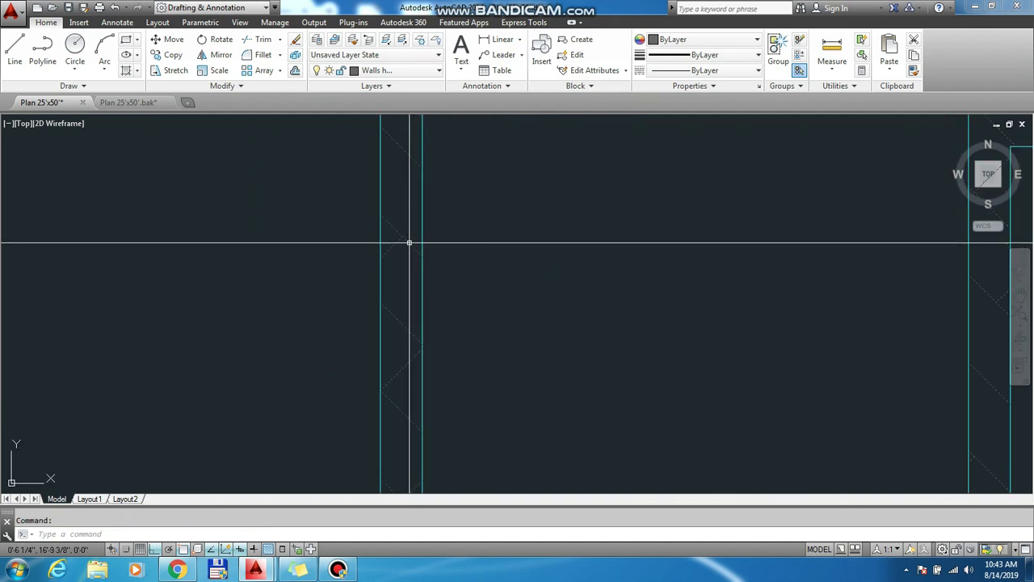
pyautogui.click(410, 243)
pyautogui.click(653, 84)
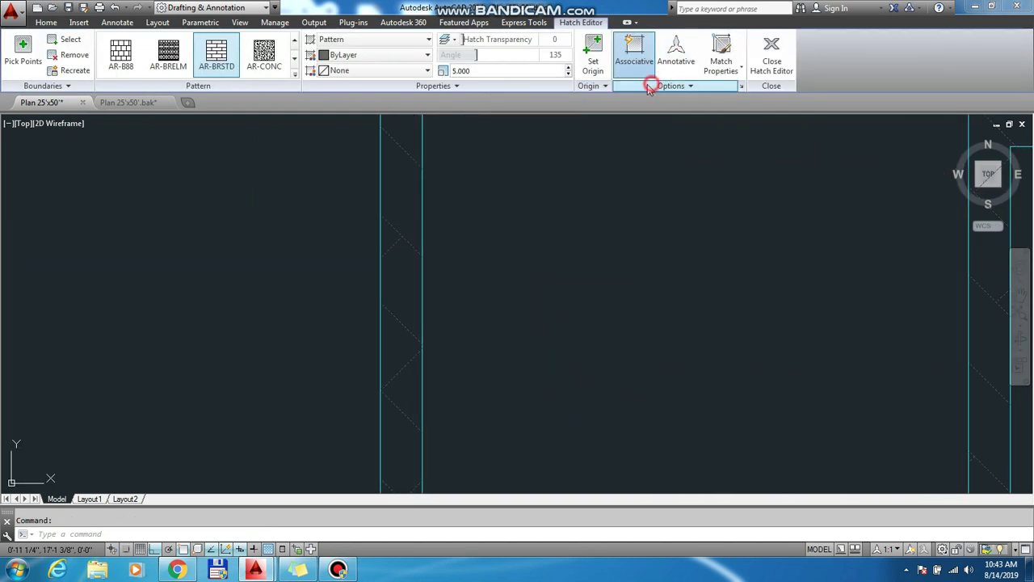
pyautogui.click(295, 60)
pyautogui.click(295, 40)
pyautogui.click(295, 40)
pyautogui.click(295, 40)
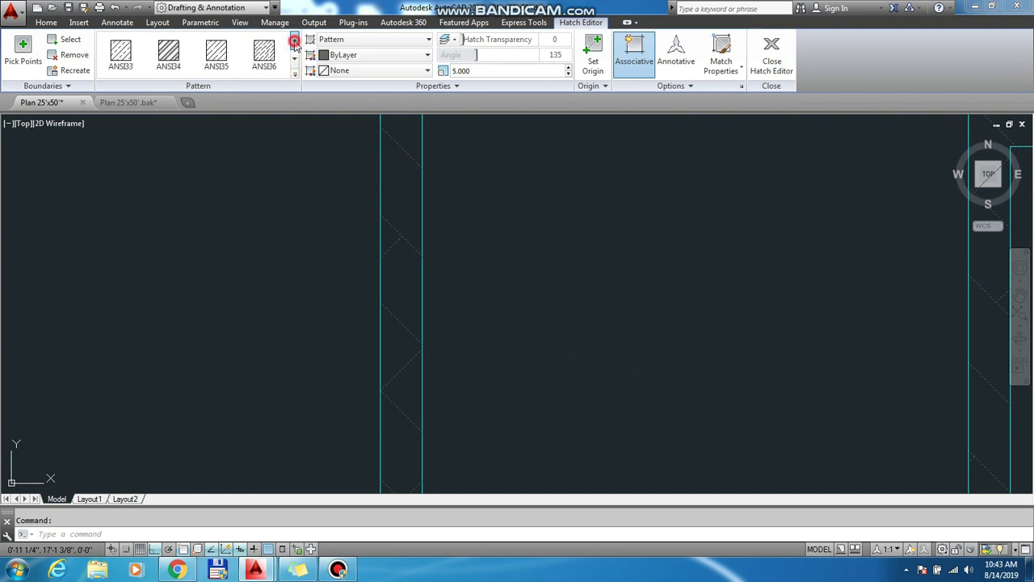
pyautogui.click(295, 41)
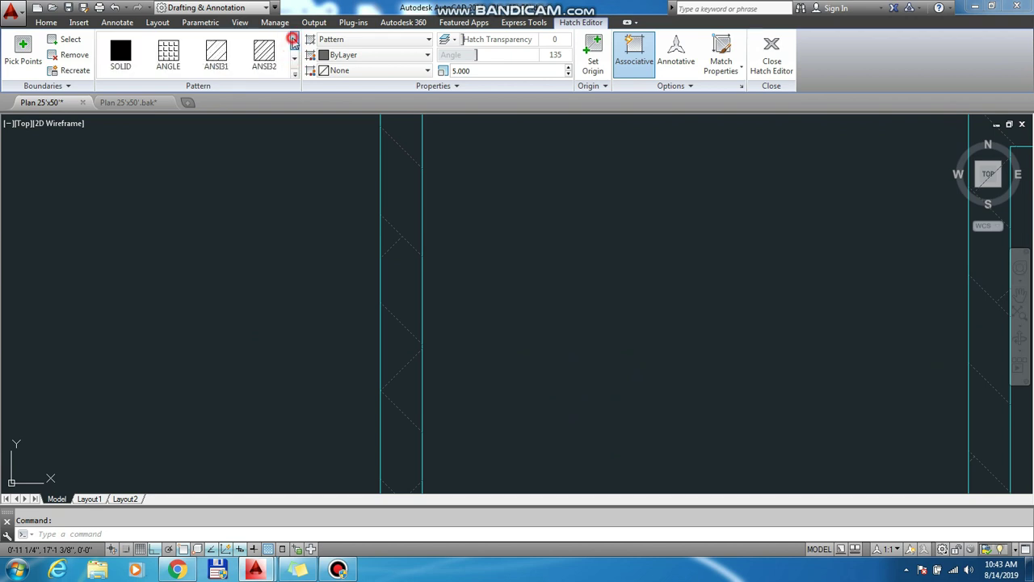
# Settle on ANSI32 for the walls after previewing ANGLE and ANSI31.
pyautogui.click(260, 74)
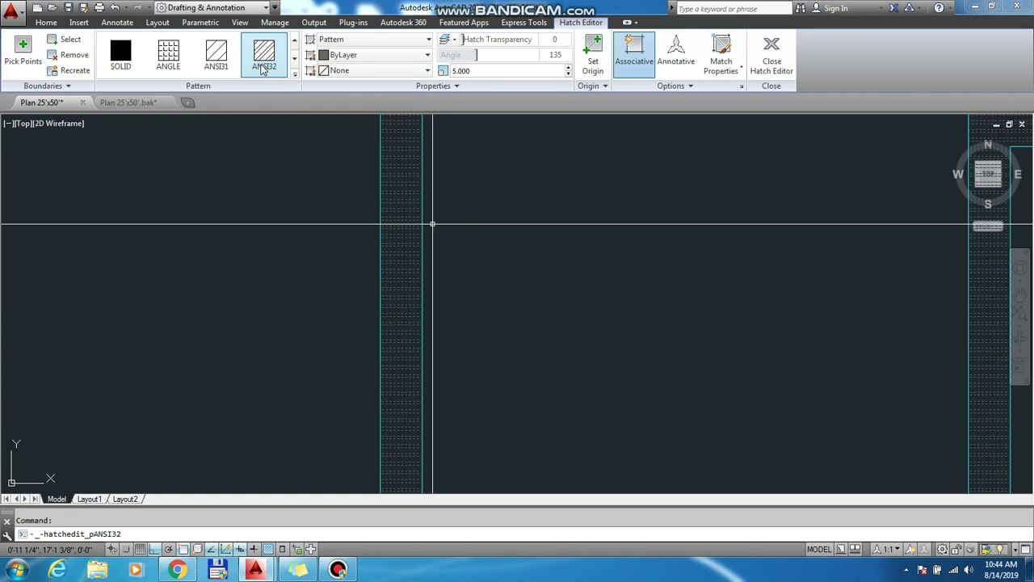
pyautogui.click(165, 75)
pyautogui.click(260, 72)
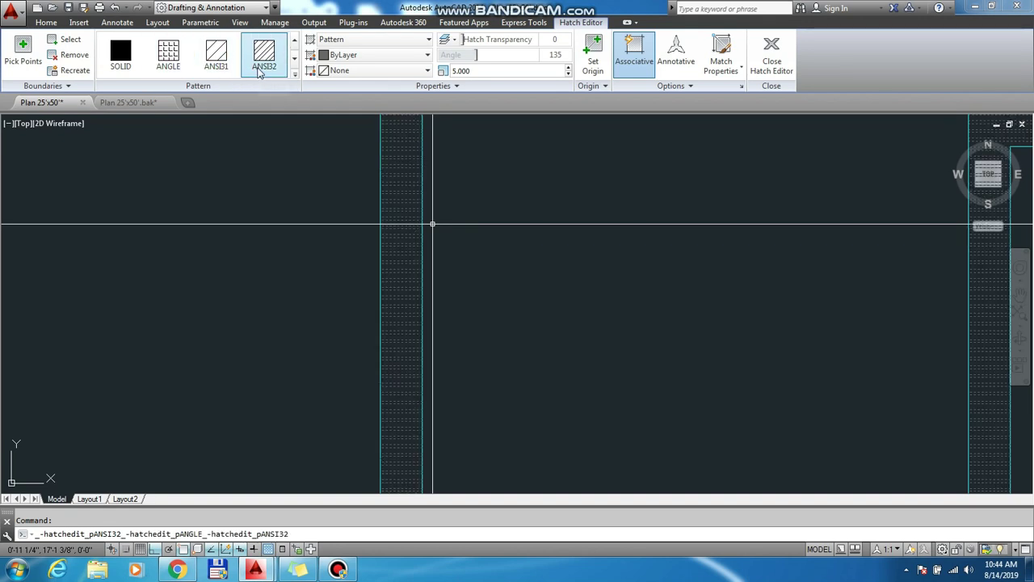
pyautogui.click(222, 72)
pyautogui.click(260, 72)
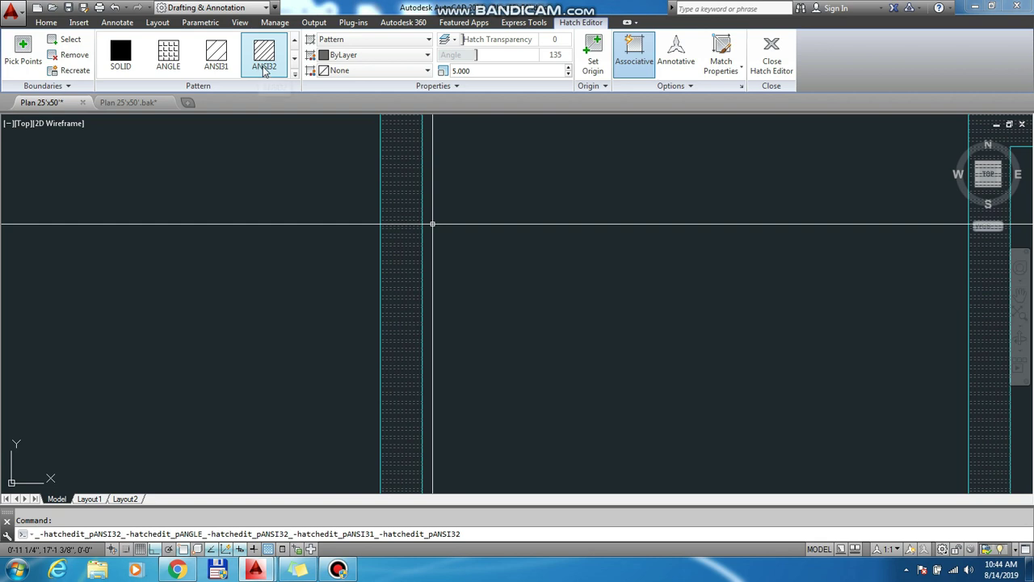
pyautogui.click(269, 64)
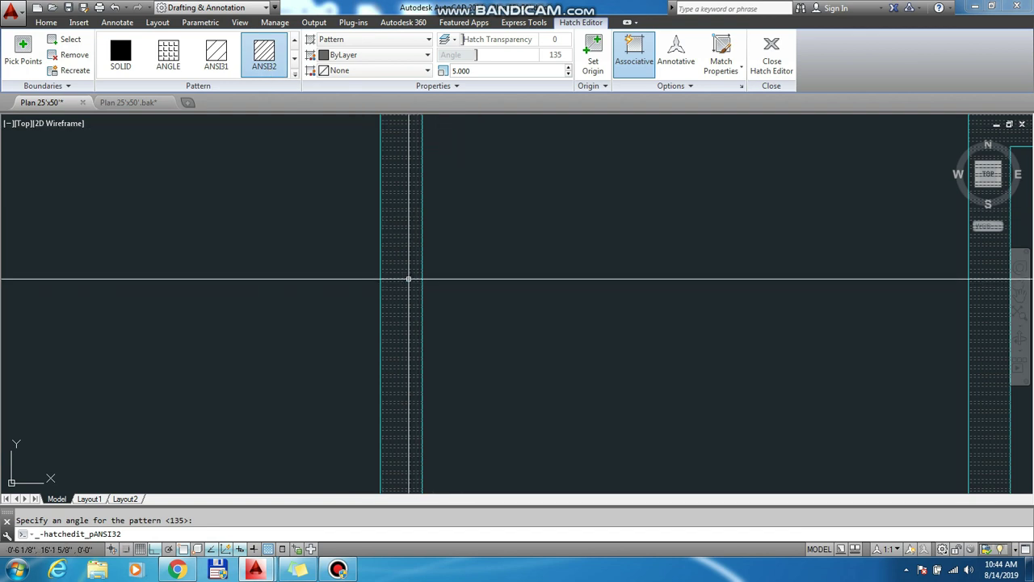
pyautogui.scroll(-1, 385, 311)
pyautogui.scroll(-1, 384, 311)
pyautogui.scroll(1, 381, 312)
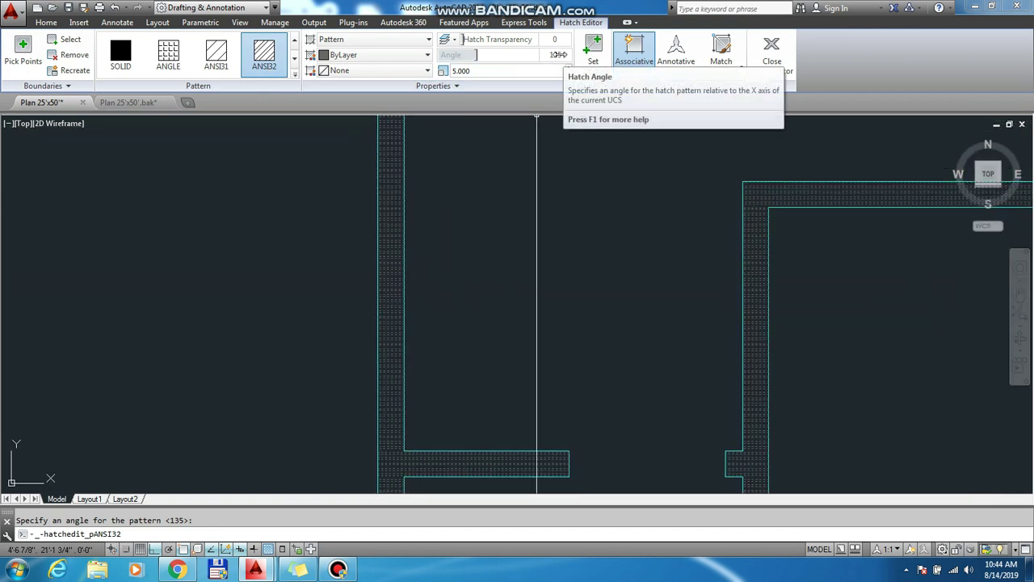
# Set the wall hatch angle to 0.
pyautogui.click(557, 54)
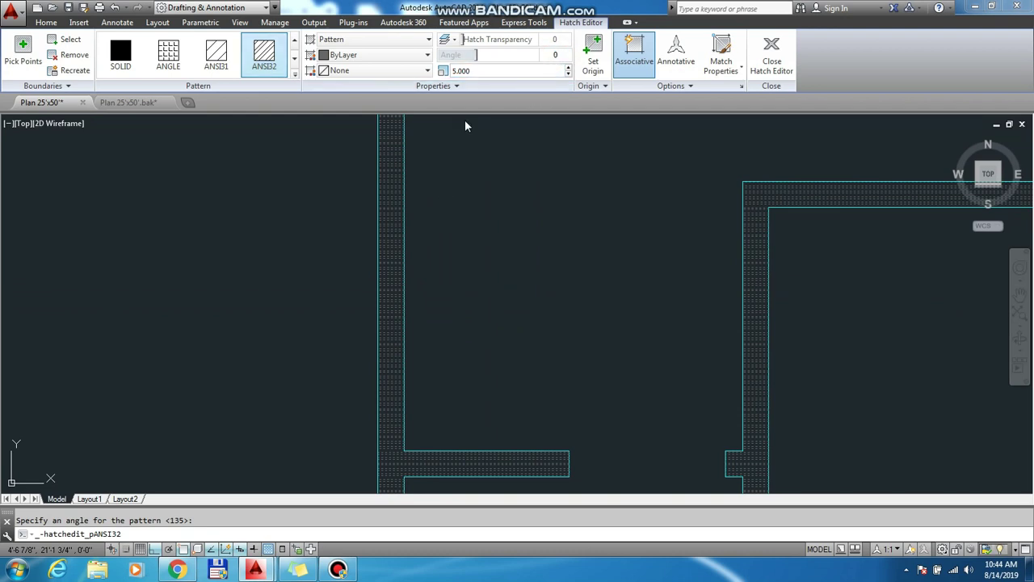
pyautogui.press('Return')
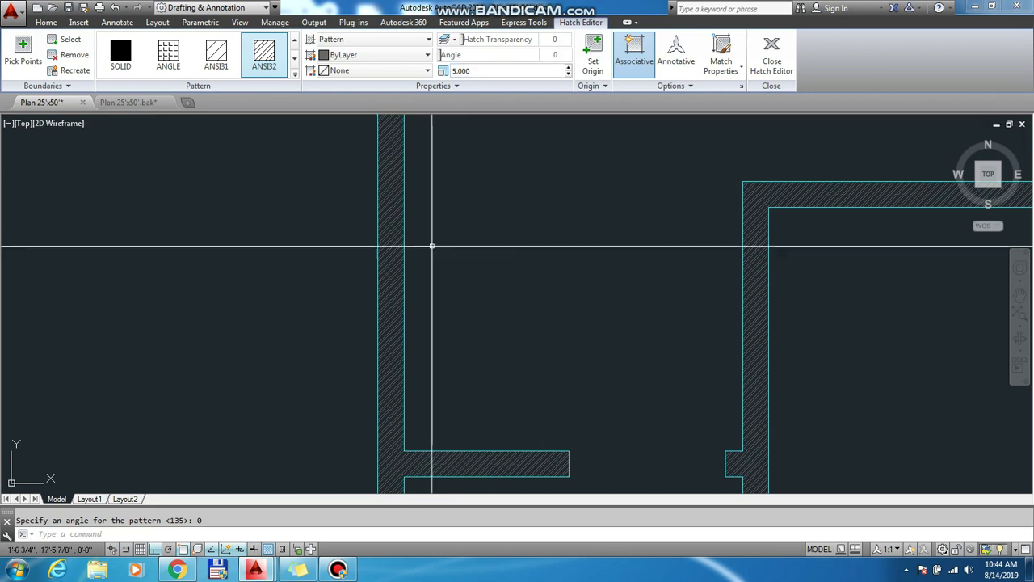
pyautogui.scroll(-3, 426, 275)
pyautogui.scroll(-2, 423, 315)
pyautogui.scroll(5, 420, 331)
pyautogui.scroll(4, 420, 330)
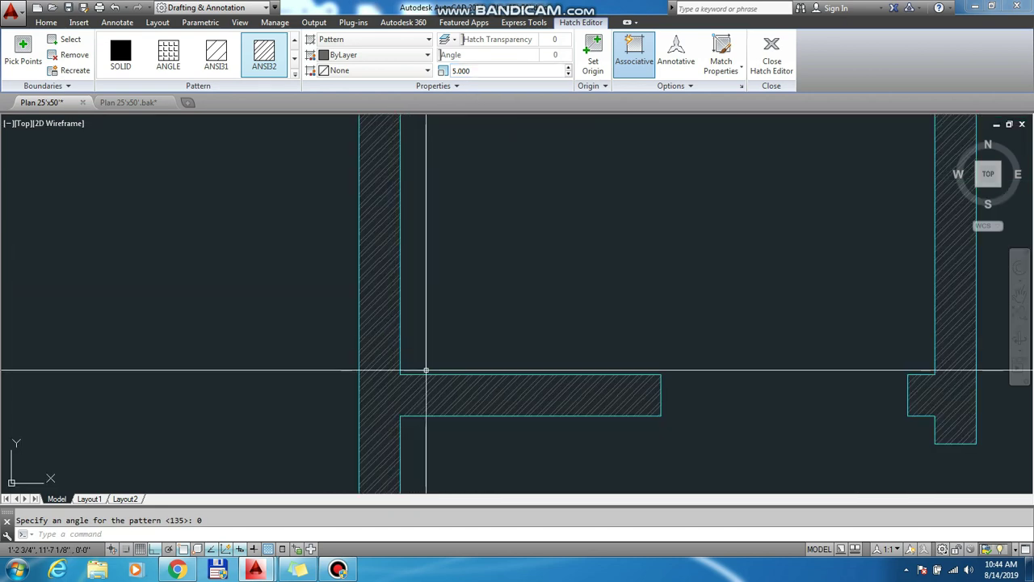
pyautogui.scroll(2, 431, 411)
# Set the wall hatch scale to 30 and zoom out to check the spacing.
pyautogui.click(481, 71)
pyautogui.write('30')
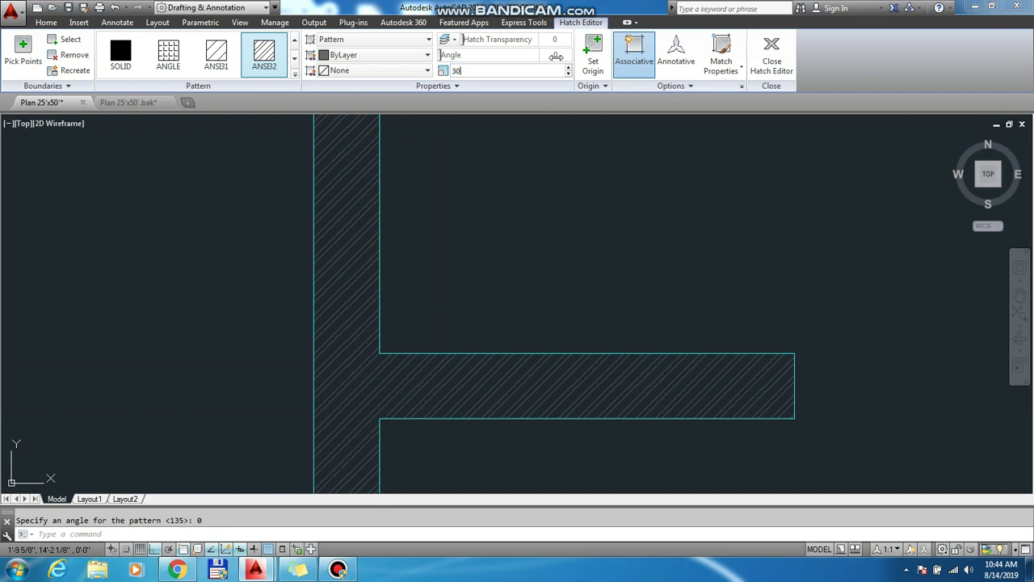
pyautogui.click(559, 55)
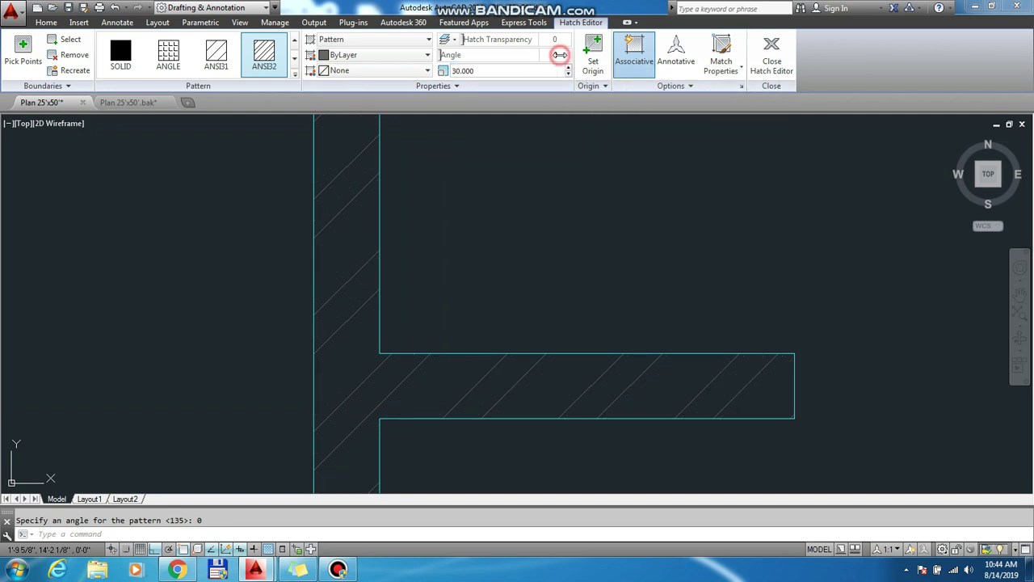
pyautogui.scroll(-5, 414, 327)
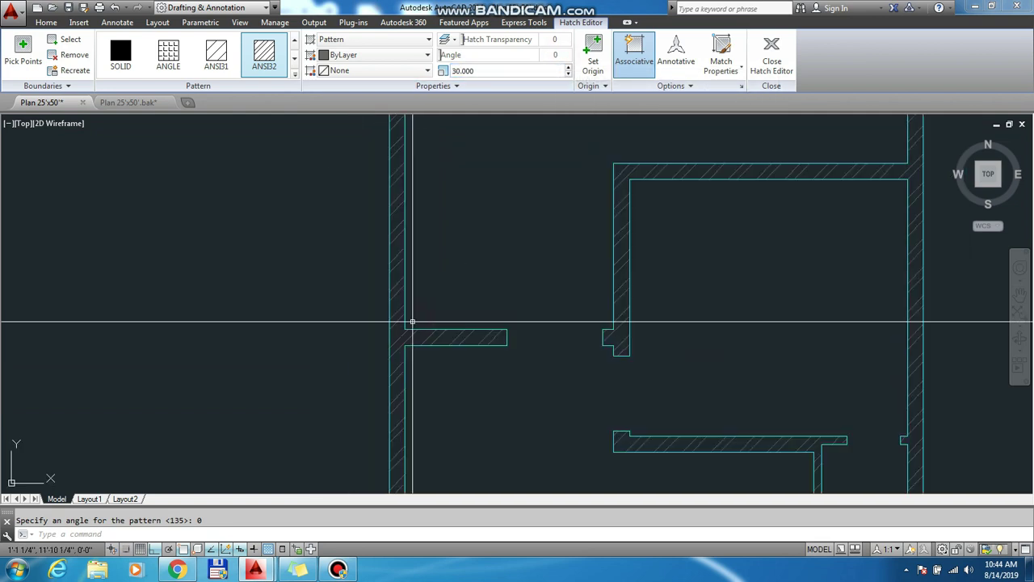
pyautogui.scroll(-3, 412, 324)
pyautogui.scroll(-2, 464, 286)
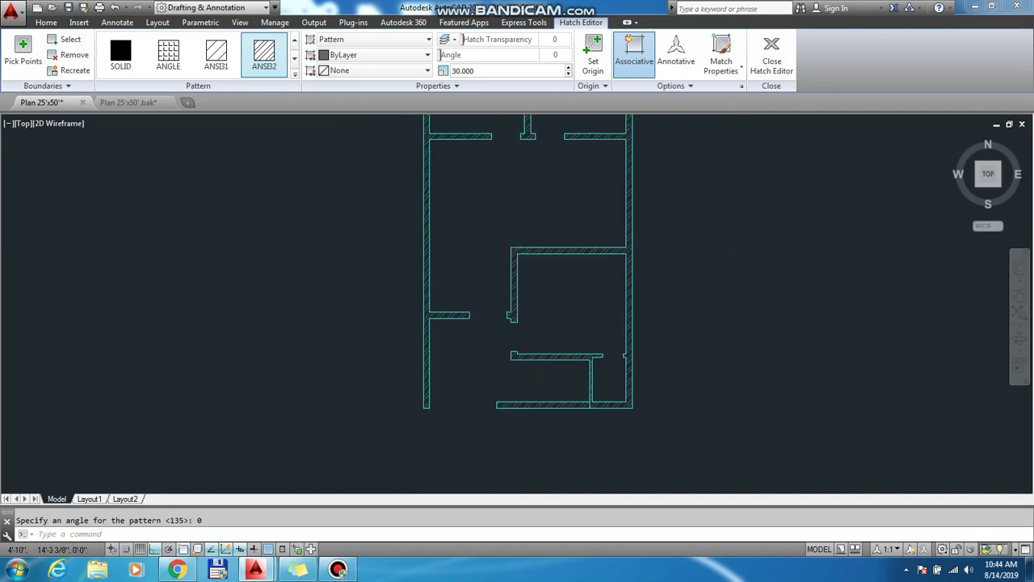
pyautogui.scroll(-2, 467, 287)
pyautogui.scroll(3, 468, 186)
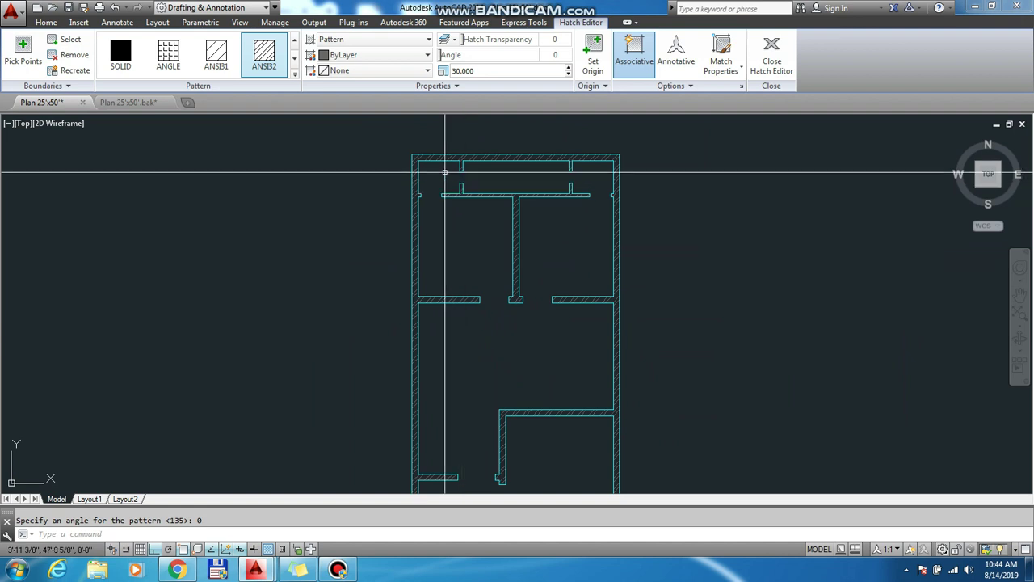
# Keep the hatch colour on ByLayer and close the Hatch Editor.
pyautogui.click(421, 55)
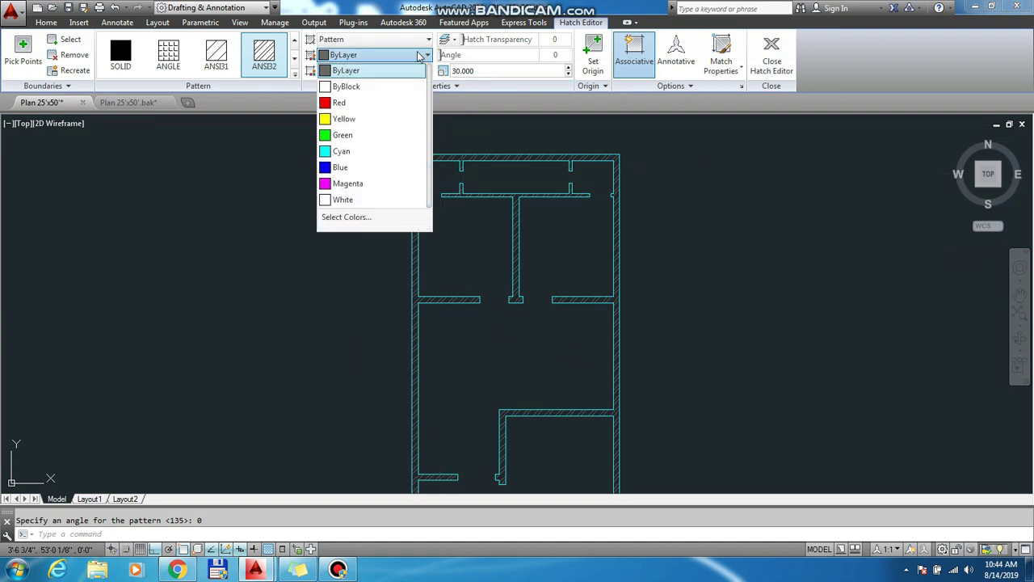
pyautogui.click(421, 55)
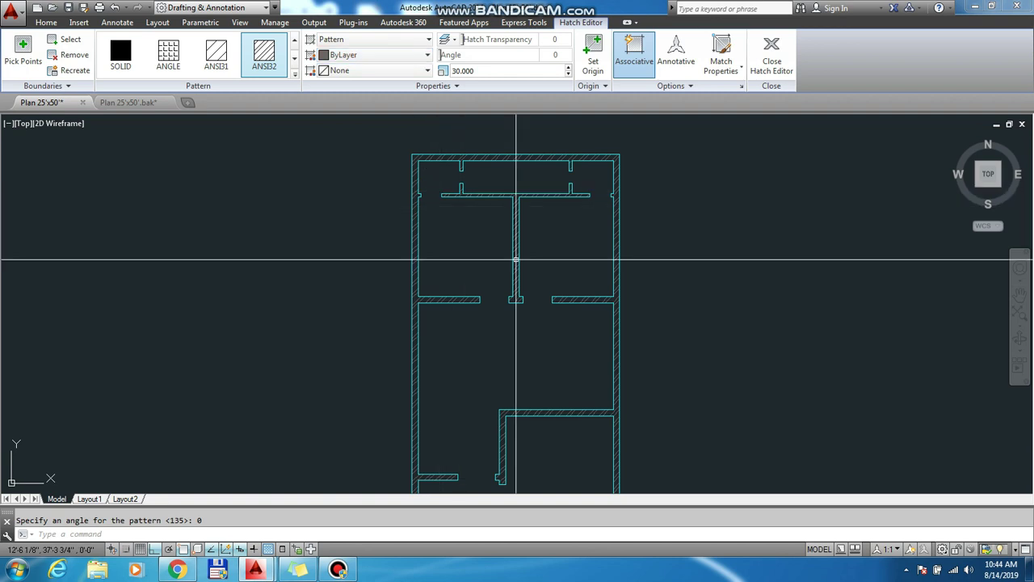
pyautogui.press('Return')
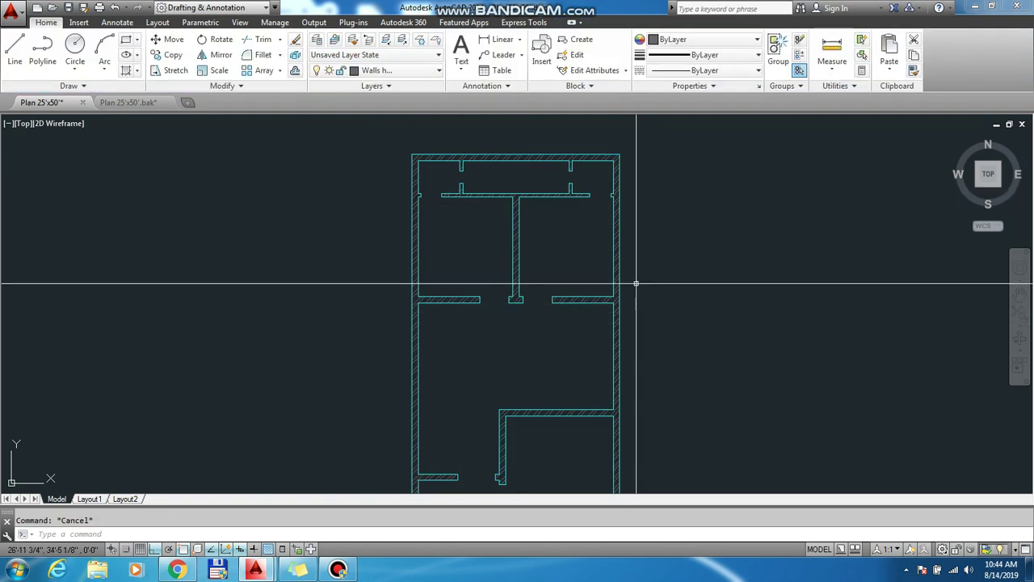
# Recolour the Walls hatch layer from 252 to gray 254 via the Layer list.
pyautogui.click(415, 71)
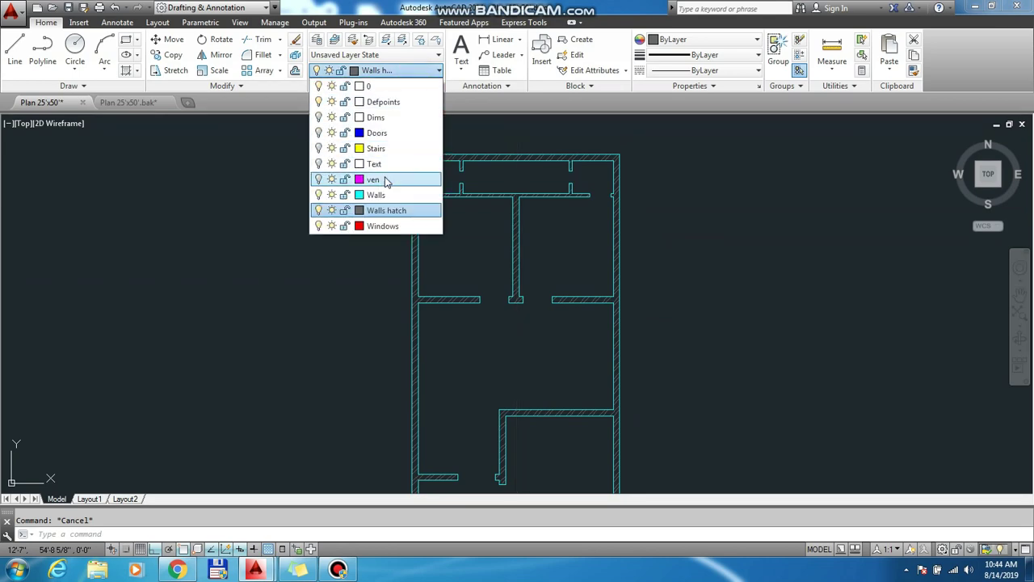
pyautogui.click(359, 211)
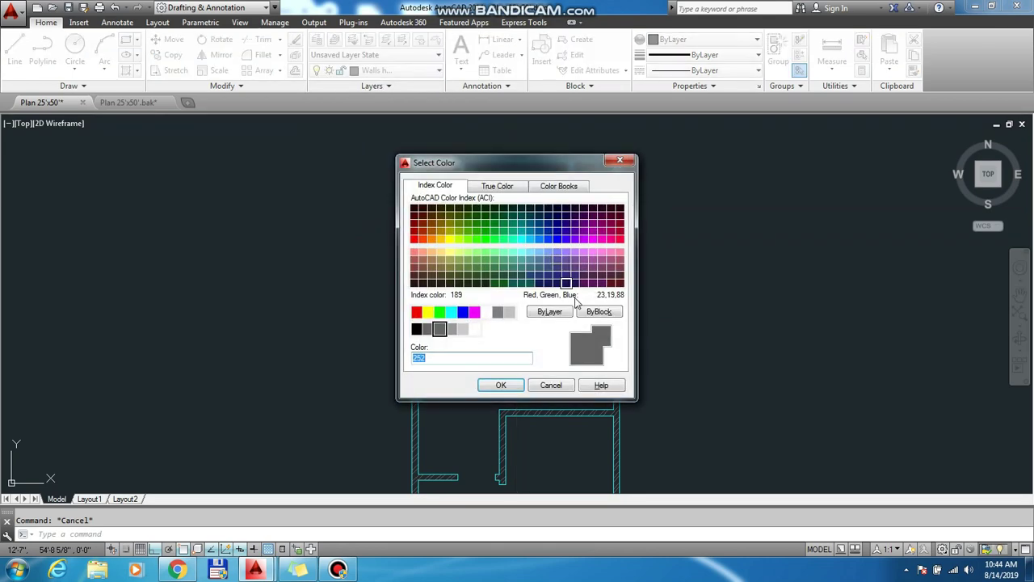
pyautogui.click(463, 328)
pyautogui.click(501, 384)
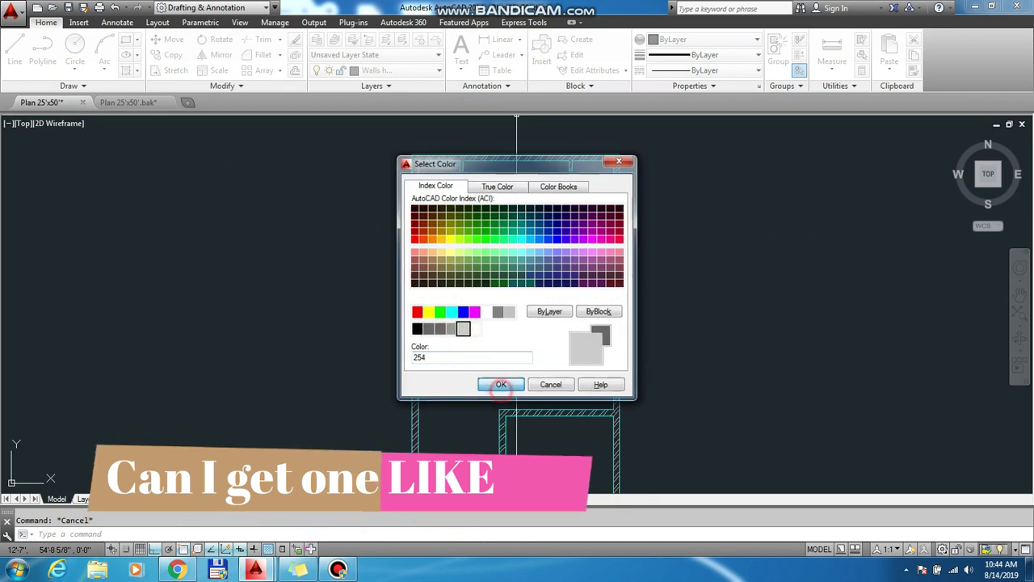
pyautogui.press('Escape')
pyautogui.scroll(-2, 674, 250)
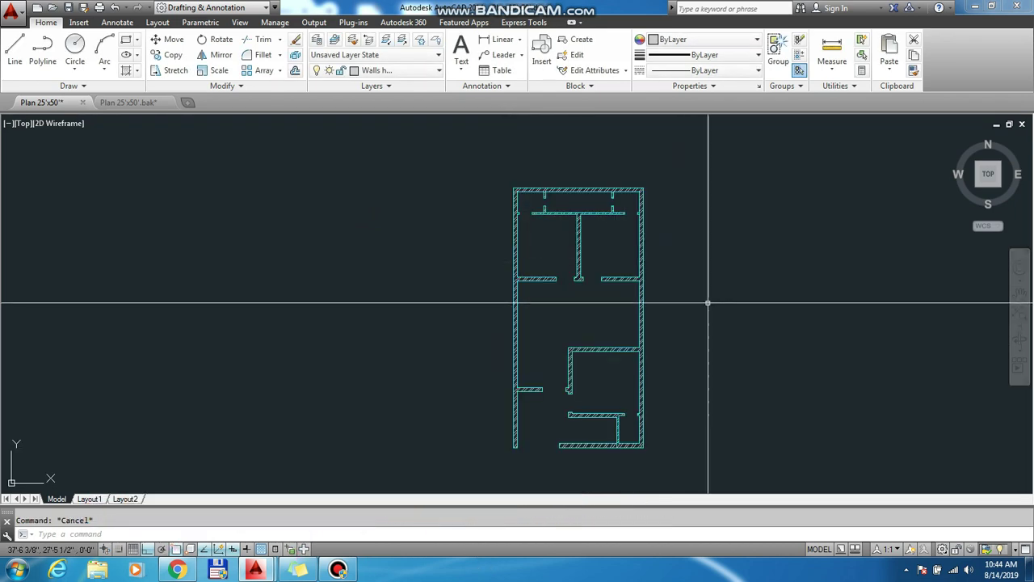
pyautogui.scroll(1, 534, 291)
pyautogui.scroll(4, 577, 324)
pyautogui.scroll(2, 577, 304)
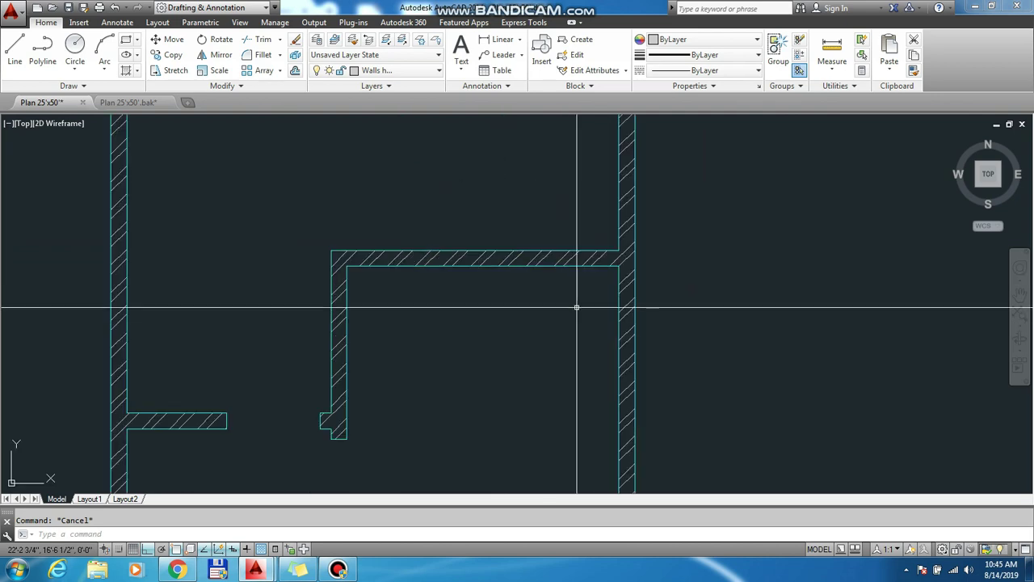
pyautogui.scroll(2, 536, 263)
pyautogui.scroll(3, 537, 262)
pyautogui.scroll(1, 536, 258)
pyautogui.scroll(-10, 538, 266)
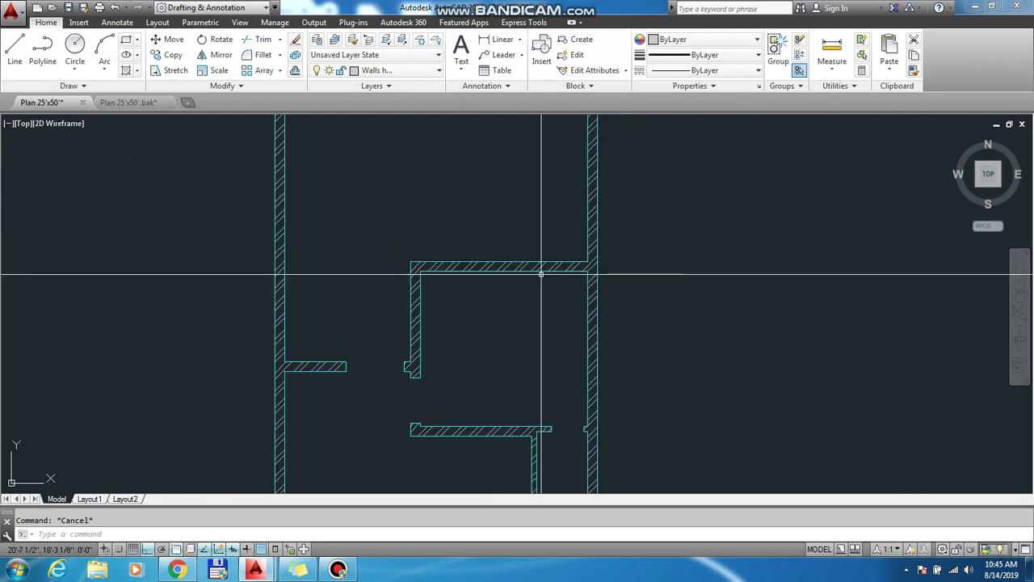
pyautogui.scroll(-3, 541, 279)
pyautogui.scroll(-2, 550, 307)
pyautogui.scroll(2, 598, 267)
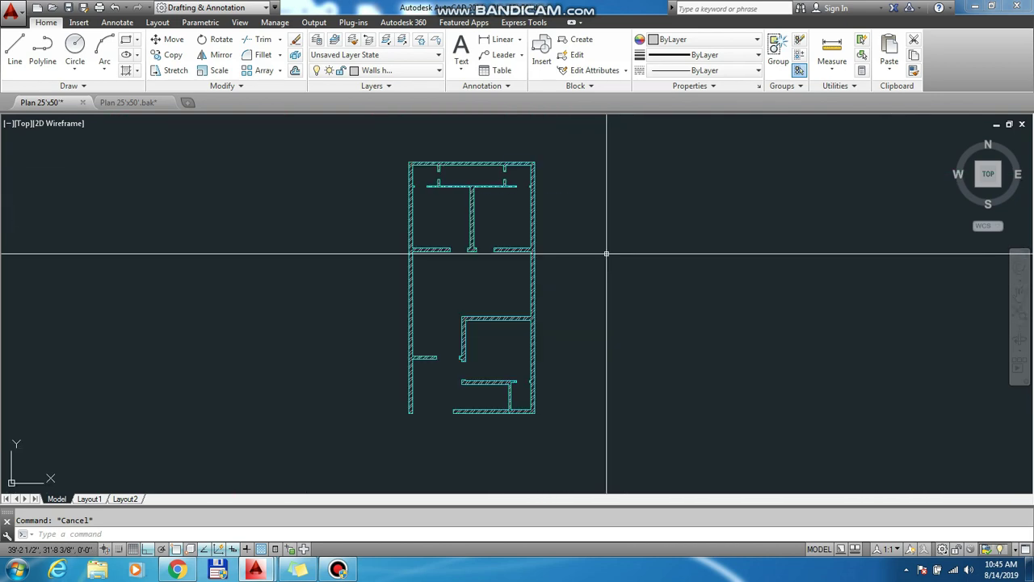
# Turn every layer back on with LAYON so labels, doors and stairs return.
pyautogui.write('lay')
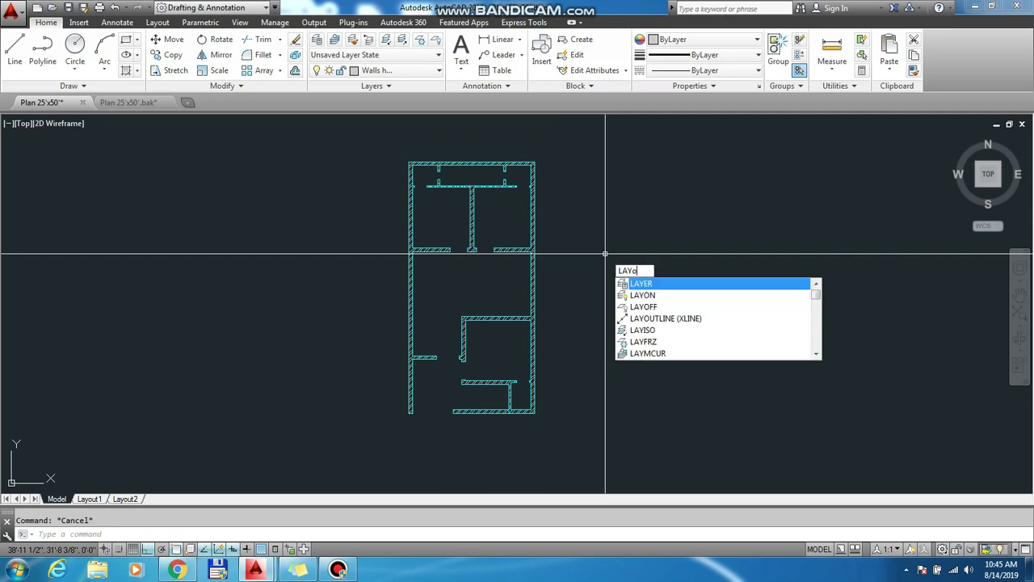
pyautogui.write('on')
pyautogui.press('Return')
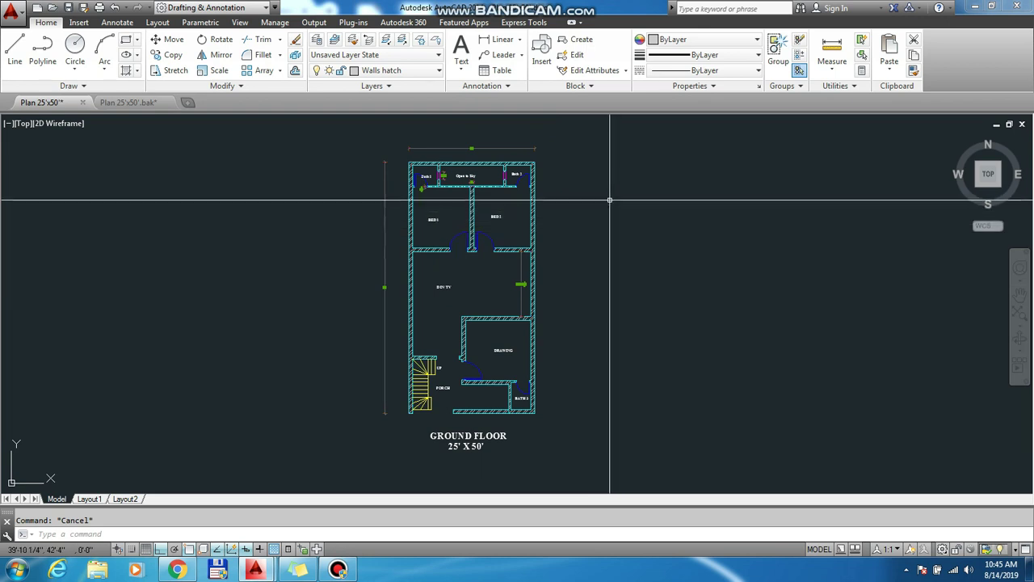
pyautogui.scroll(-1, 609, 202)
pyautogui.scroll(-3, 610, 210)
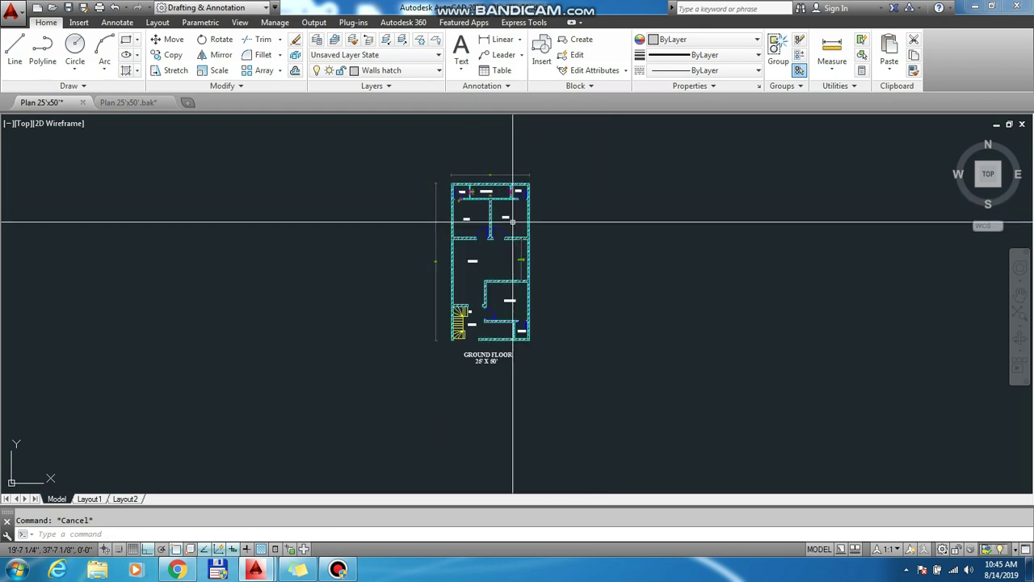
pyautogui.scroll(6, 523, 243)
pyautogui.scroll(-5, 390, 331)
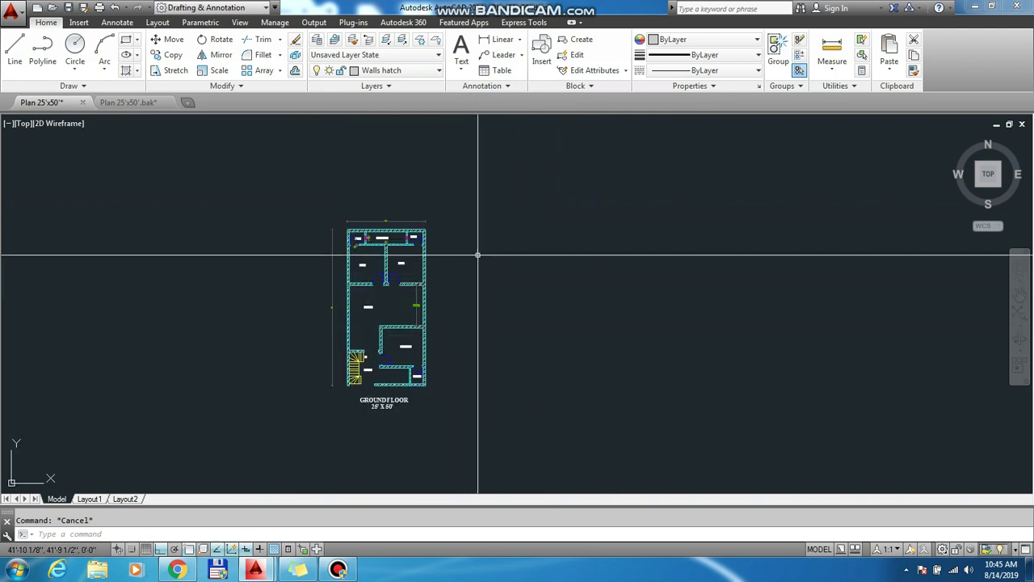
pyautogui.scroll(3, 478, 253)
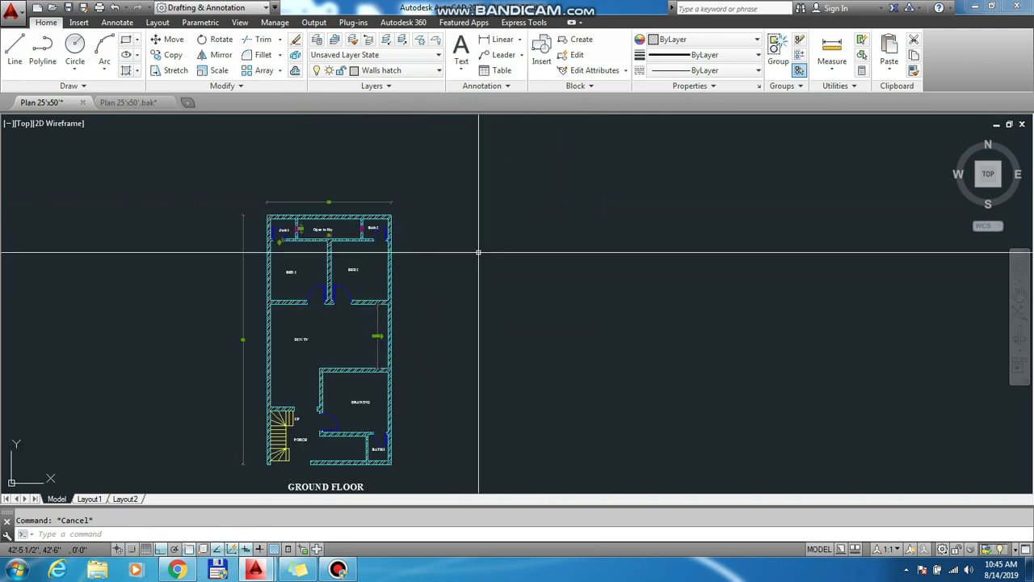
# Regenerate the display with RE and start a rectangle.
pyautogui.write('e')
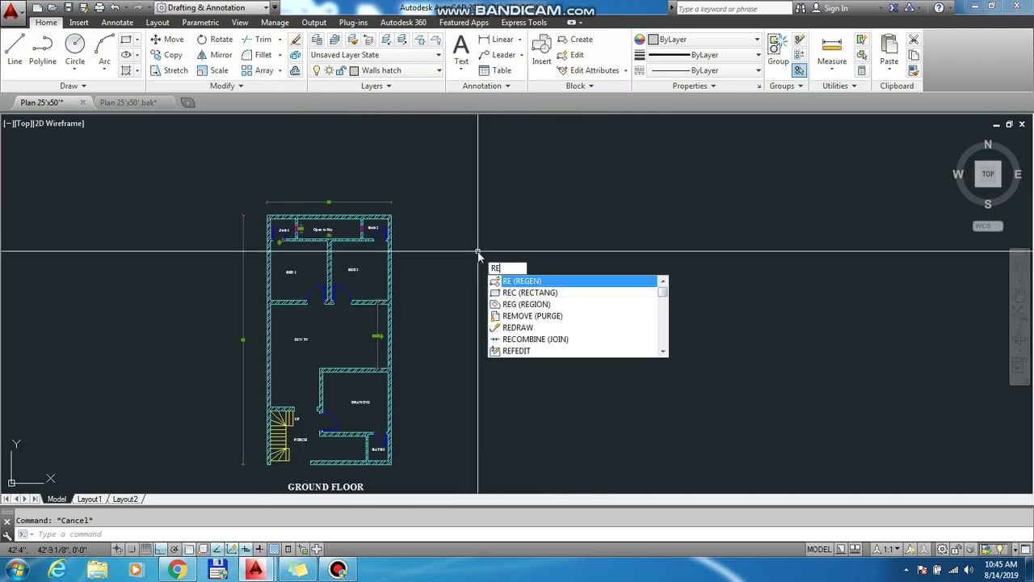
pyautogui.press('Return')
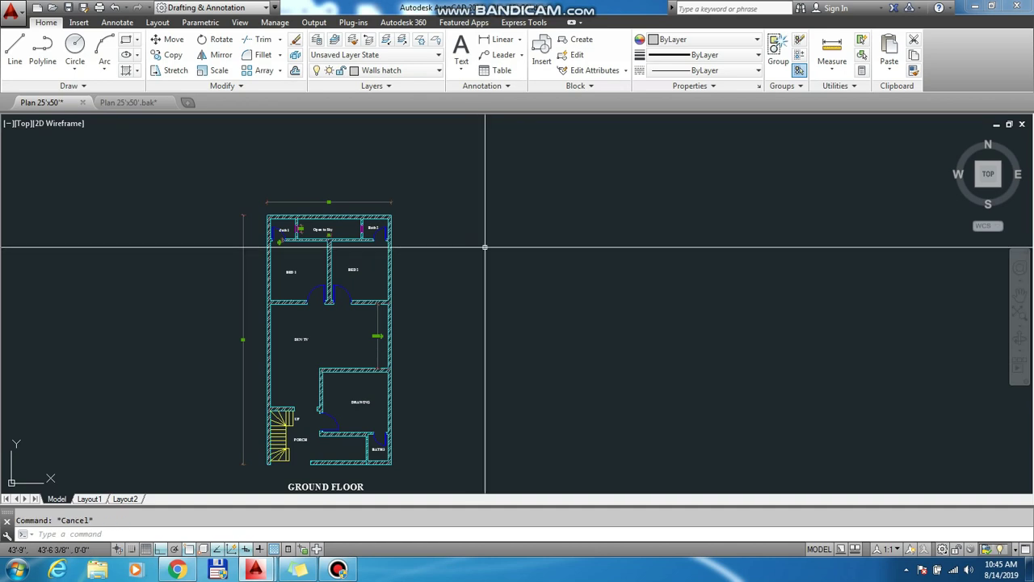
pyautogui.write('rec')
pyautogui.press('Return')
# Draw a rectangle right of the plan and start hatching inside it.
pyautogui.click(487, 225)
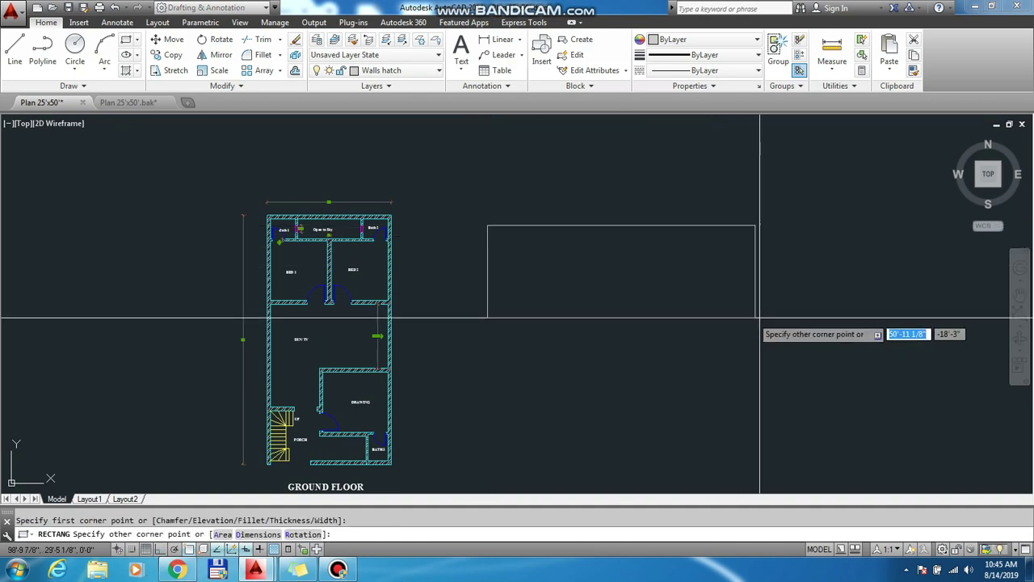
pyautogui.click(782, 307)
pyautogui.press('Escape')
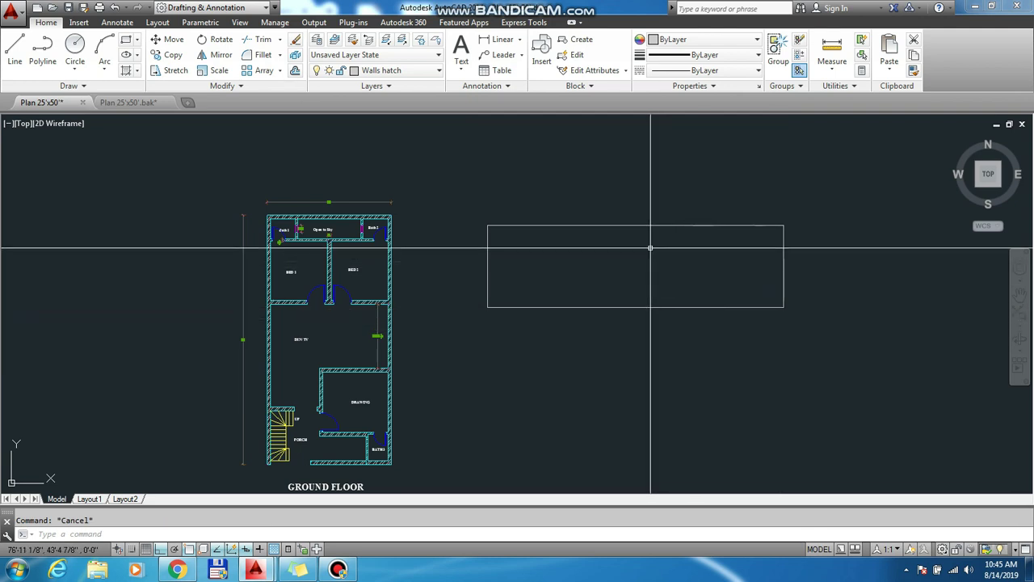
pyautogui.write('h')
pyautogui.press('Return')
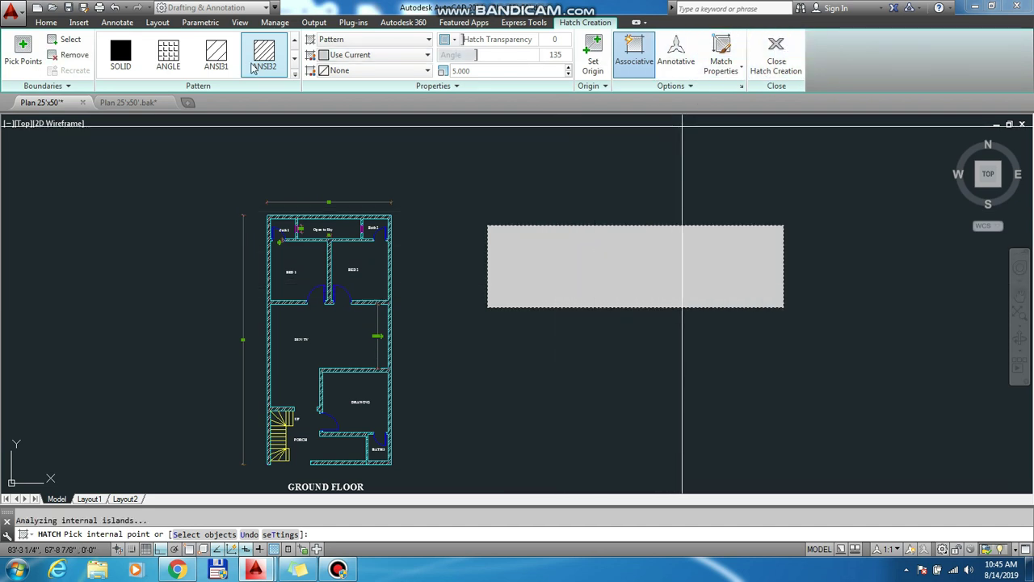
# Preview GR_LINEAR, GR_INVCYL, GR_CYLIN, GR_CURVED and inverted curved gradients in the rectangle.
pyautogui.click(295, 68)
pyautogui.scroll(-2, 242, 146)
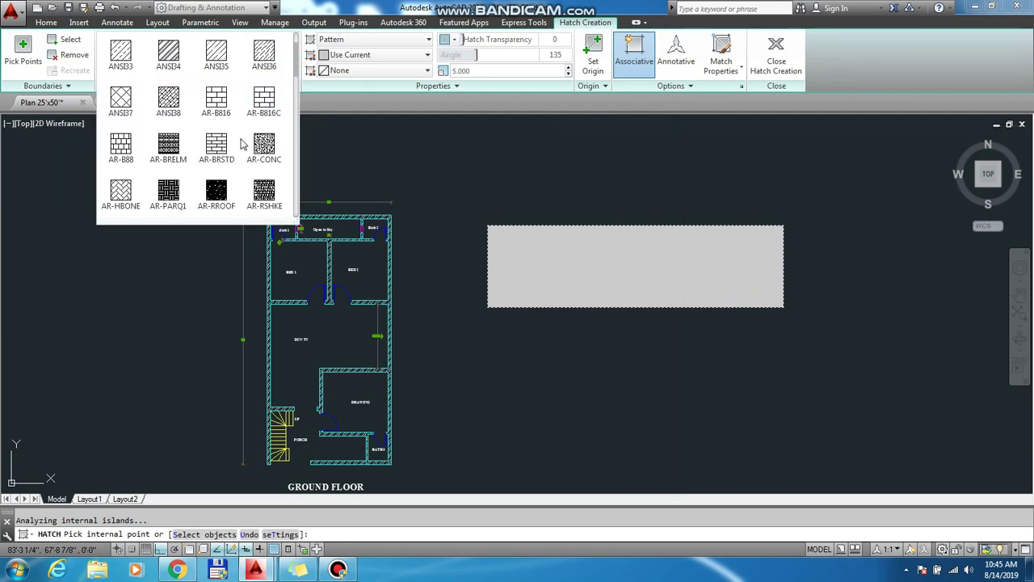
pyautogui.scroll(-2, 241, 144)
pyautogui.scroll(-2, 241, 144)
pyautogui.scroll(-2, 241, 144)
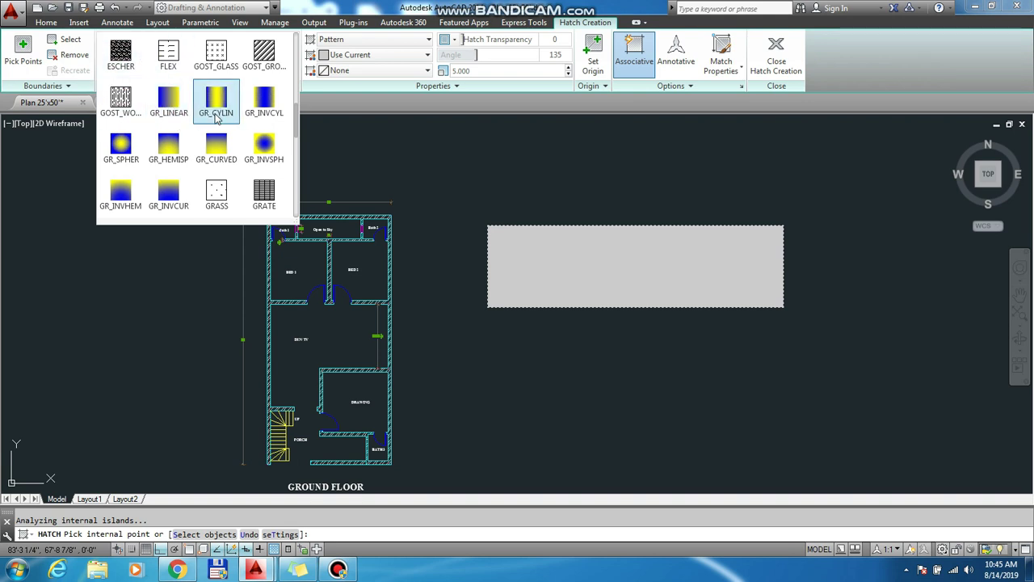
pyautogui.click(169, 103)
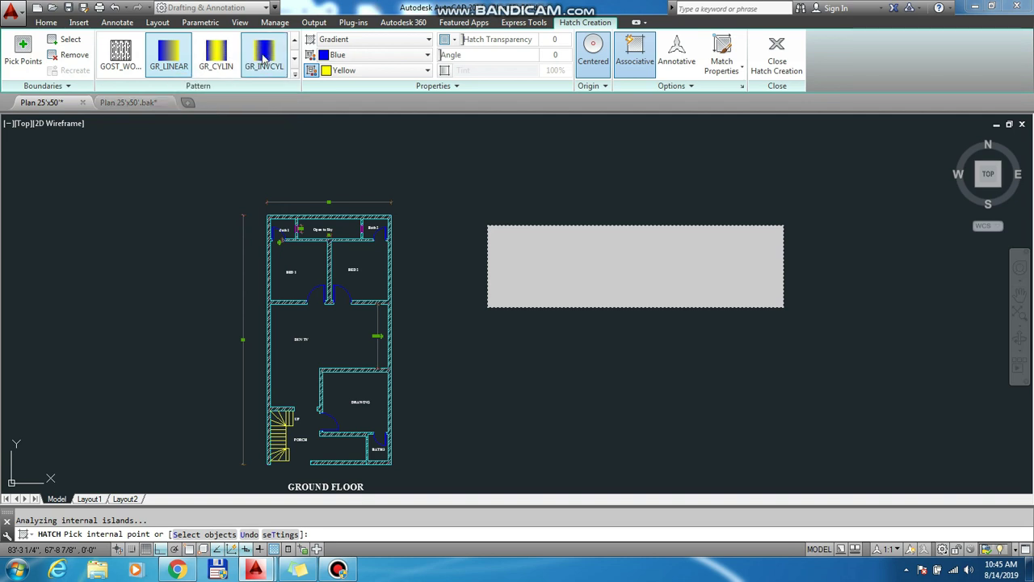
pyautogui.click(272, 59)
pyautogui.click(211, 58)
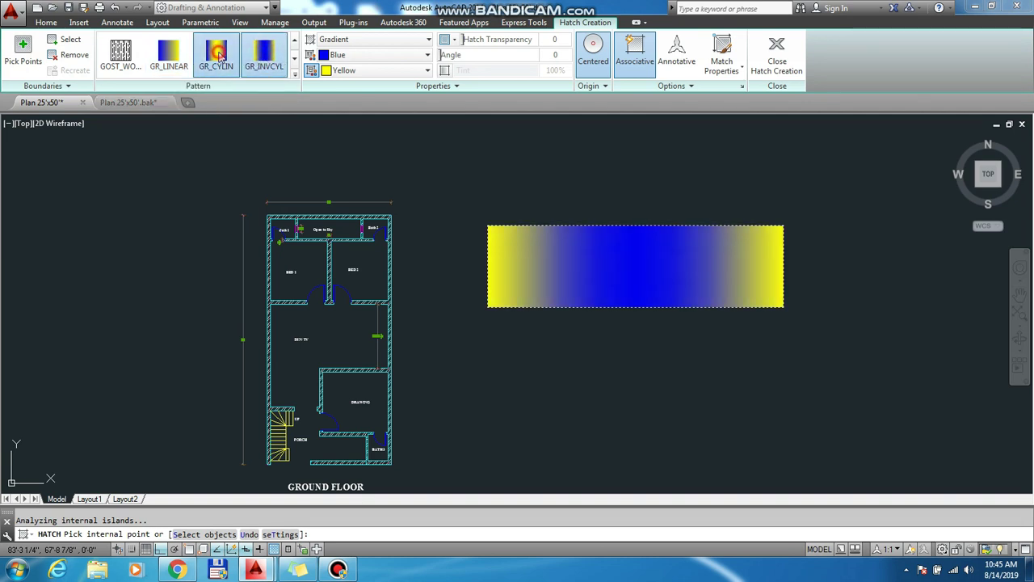
pyautogui.click(172, 56)
pyautogui.click(295, 60)
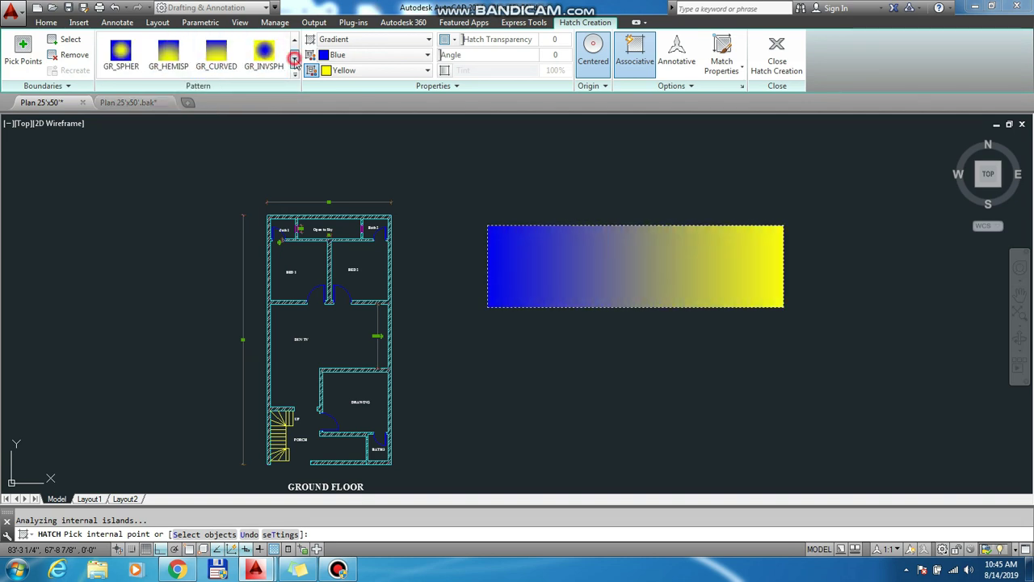
pyautogui.click(222, 58)
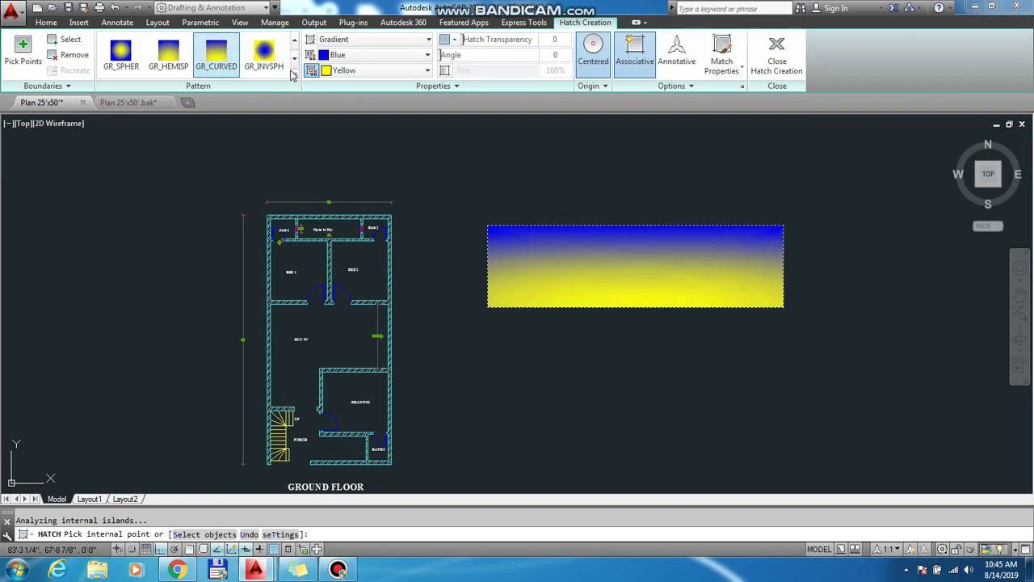
pyautogui.scroll(-5, 255, 58)
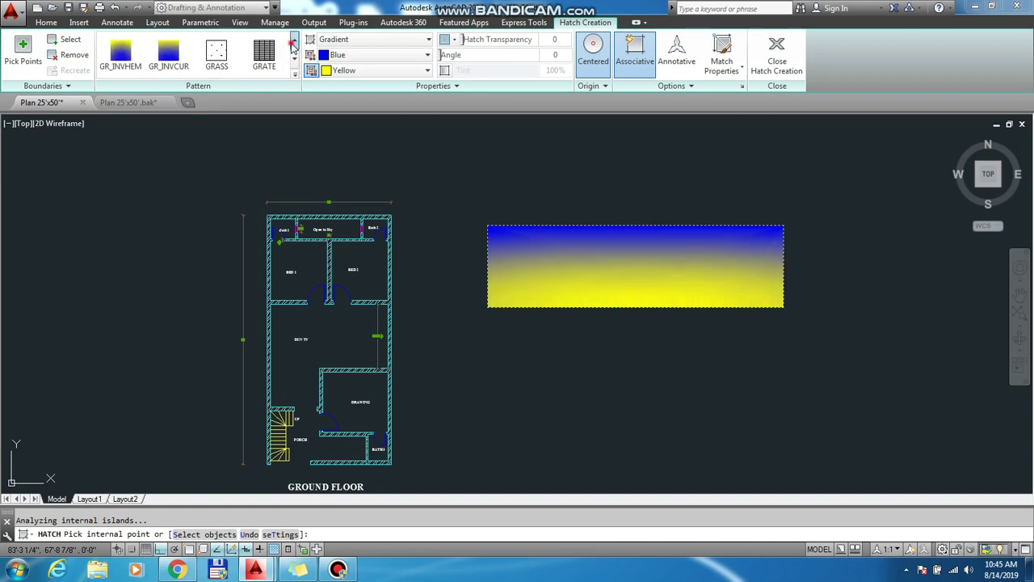
pyautogui.click(166, 56)
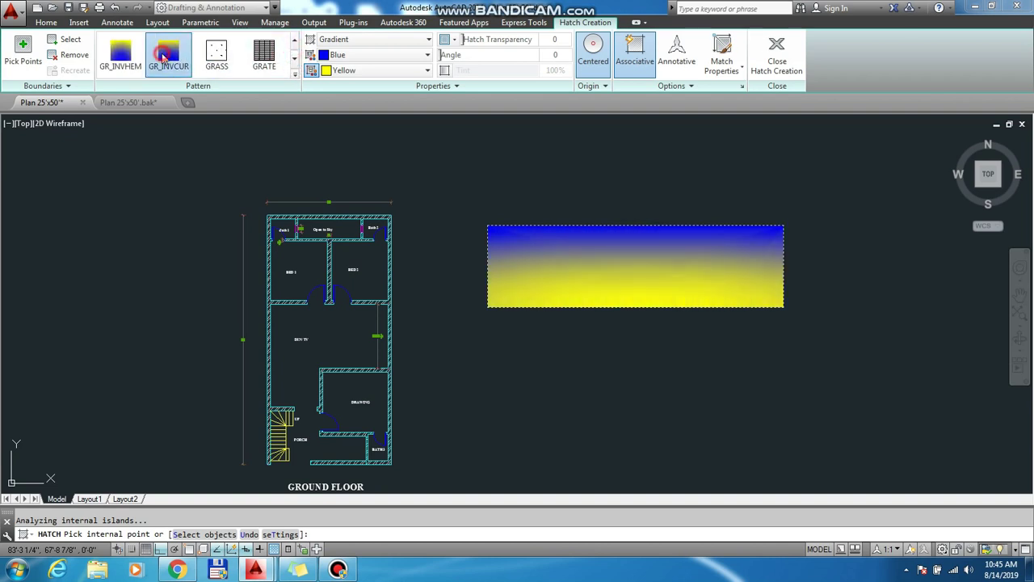
# Try a wood pattern and cylinder gradient, then keep the blue-yellow GR_LINEAR fill.
pyautogui.click(294, 58)
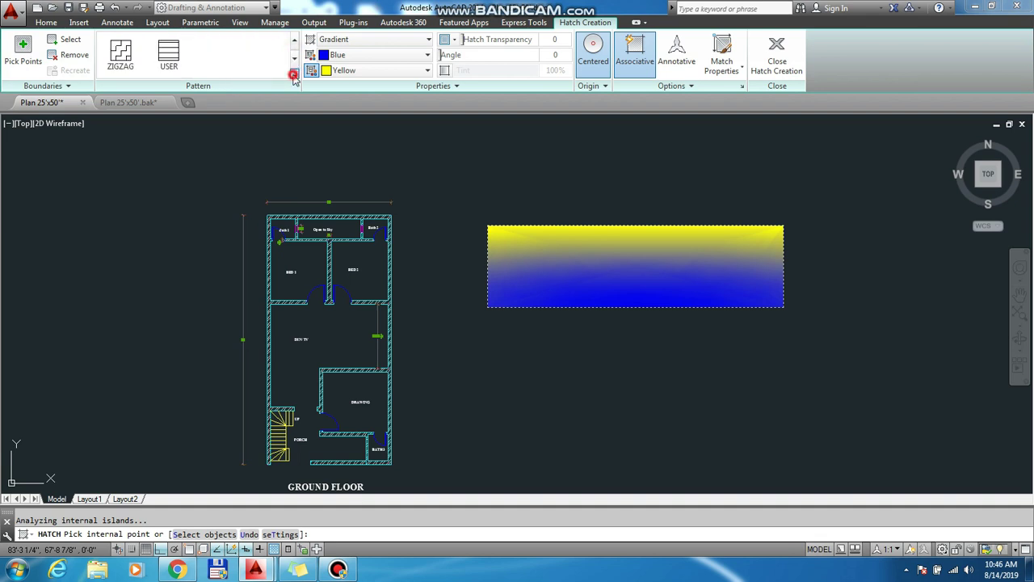
pyautogui.click(293, 75)
pyautogui.click(121, 98)
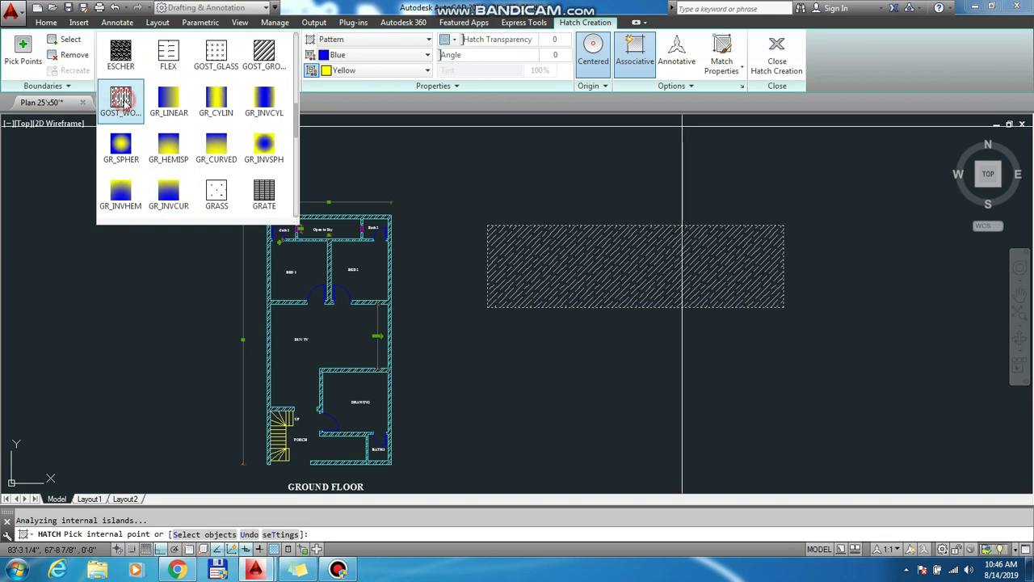
pyautogui.click(221, 55)
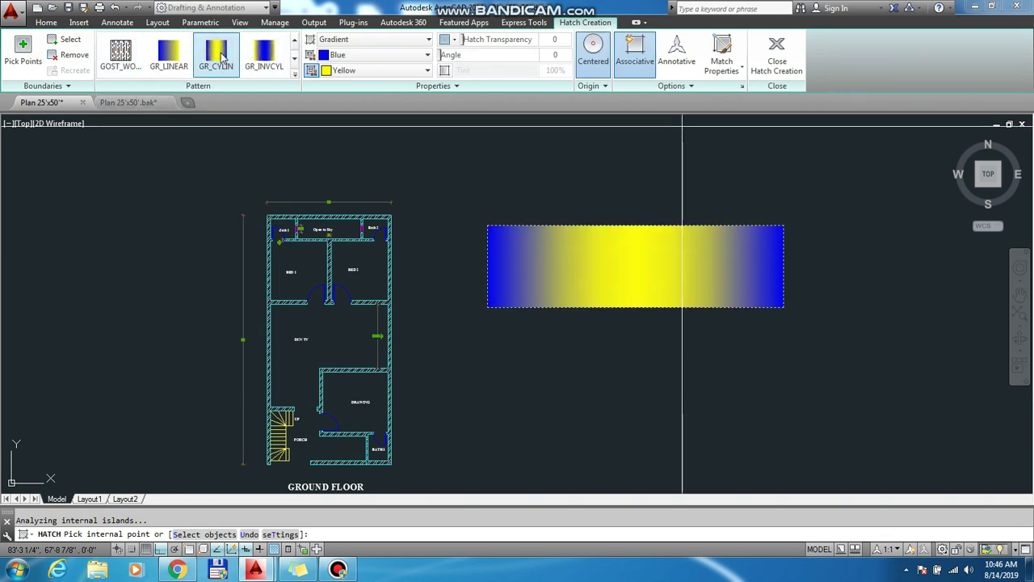
pyautogui.click(178, 61)
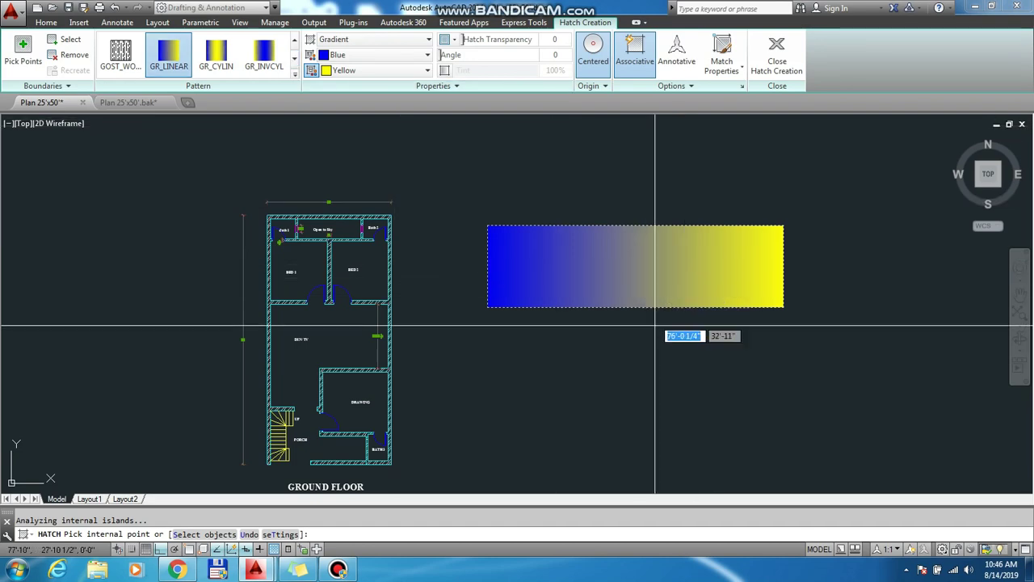
pyautogui.scroll(5, 656, 335)
pyautogui.scroll(-5, 619, 398)
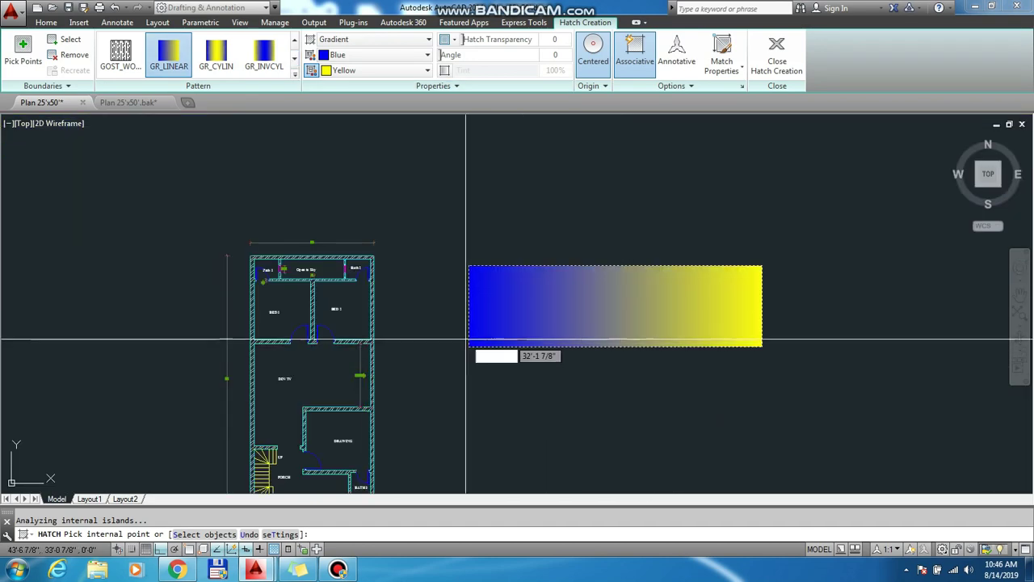
pyautogui.press('Escape')
# Draw an upright rectangle above the first one with REC.
pyautogui.scroll(-2, 591, 356)
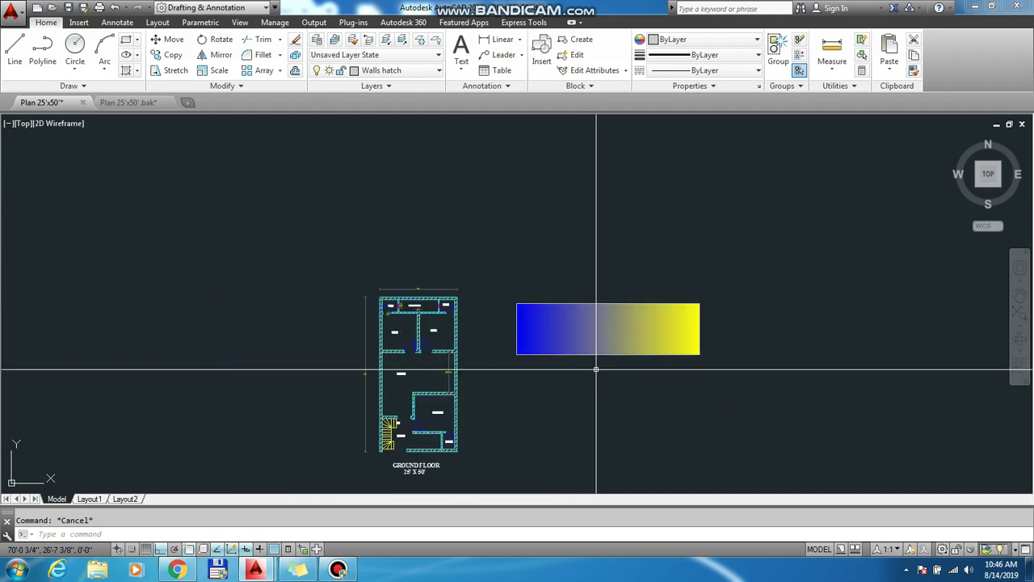
pyautogui.write('rec')
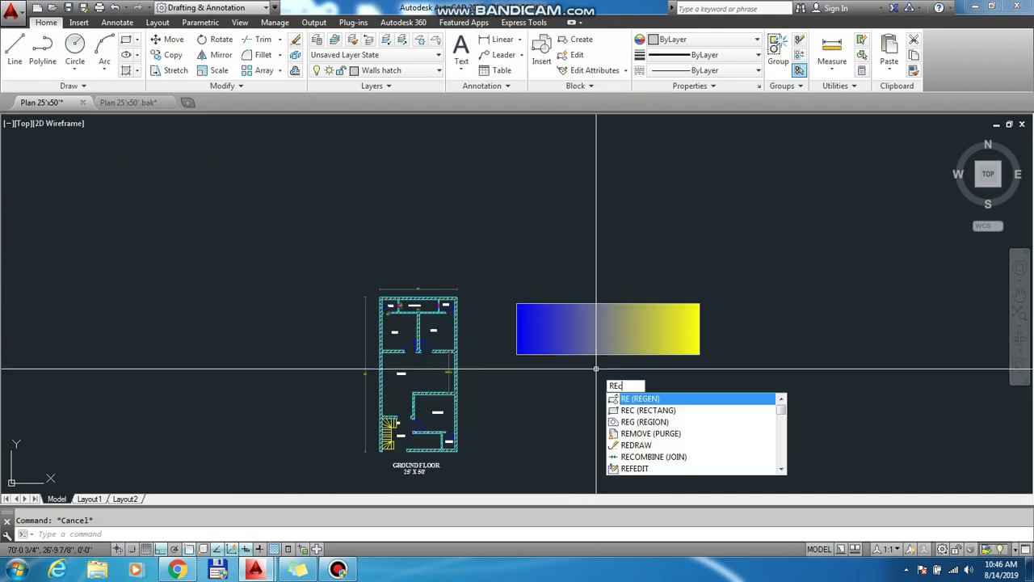
pyautogui.press('Return')
pyautogui.click(599, 165)
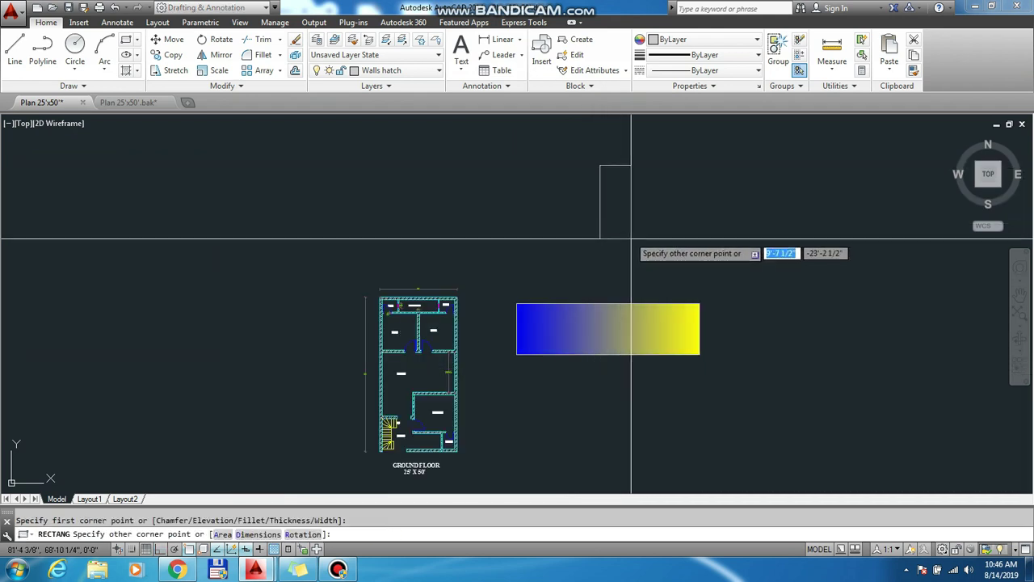
pyautogui.click(664, 266)
pyautogui.press('Escape')
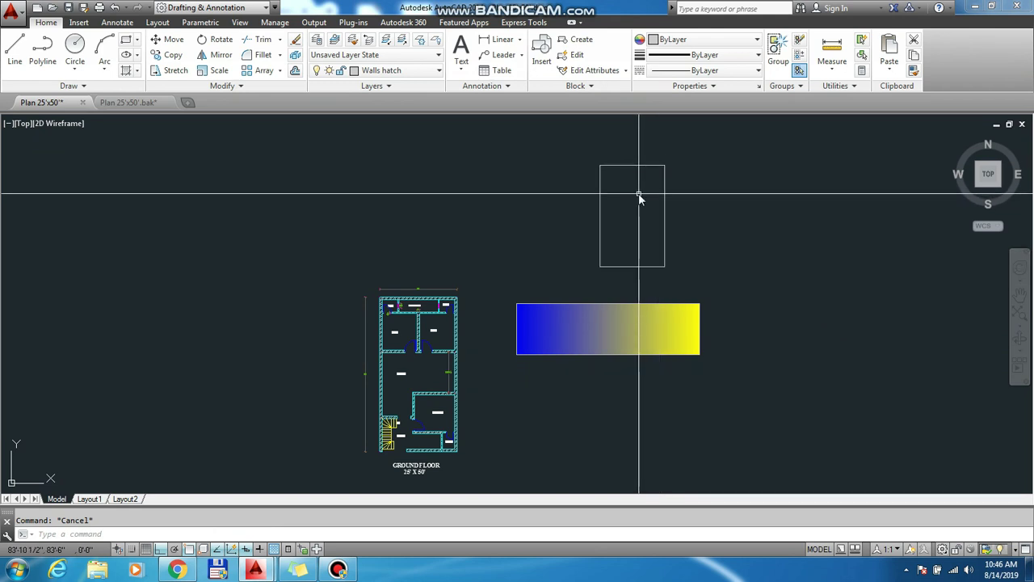
# Draw a vertical line joining the rectangle's top and bottom midpoints.
pyautogui.write('l')
pyautogui.press('Return')
pyautogui.click(631, 165)
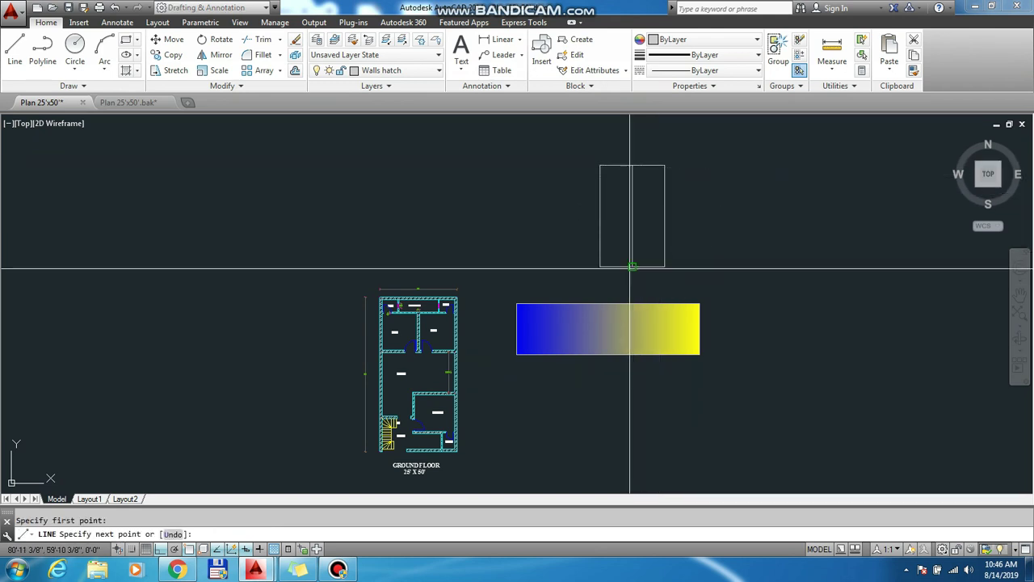
pyautogui.click(632, 266)
pyautogui.press('Return')
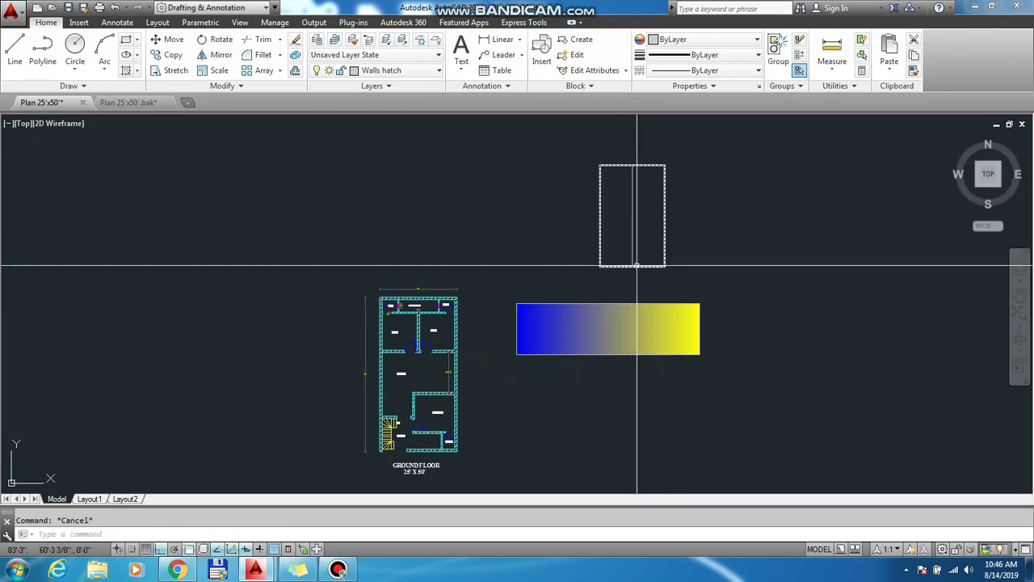
# Fill the new rectangle with a blue-to-yellow GR_LINEAR gradient, then select it.
pyautogui.write('h')
pyautogui.press('Return')
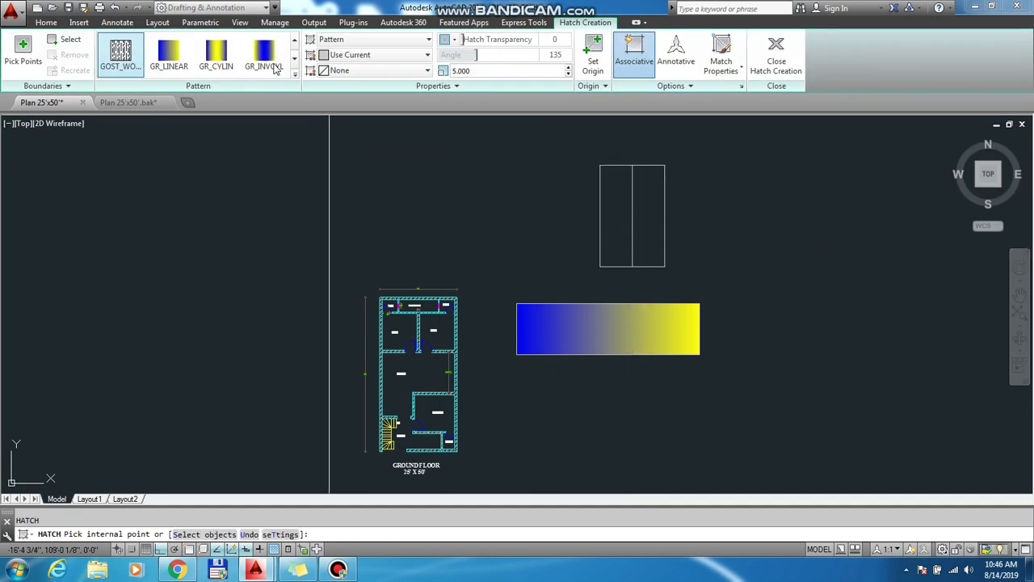
pyautogui.click(223, 53)
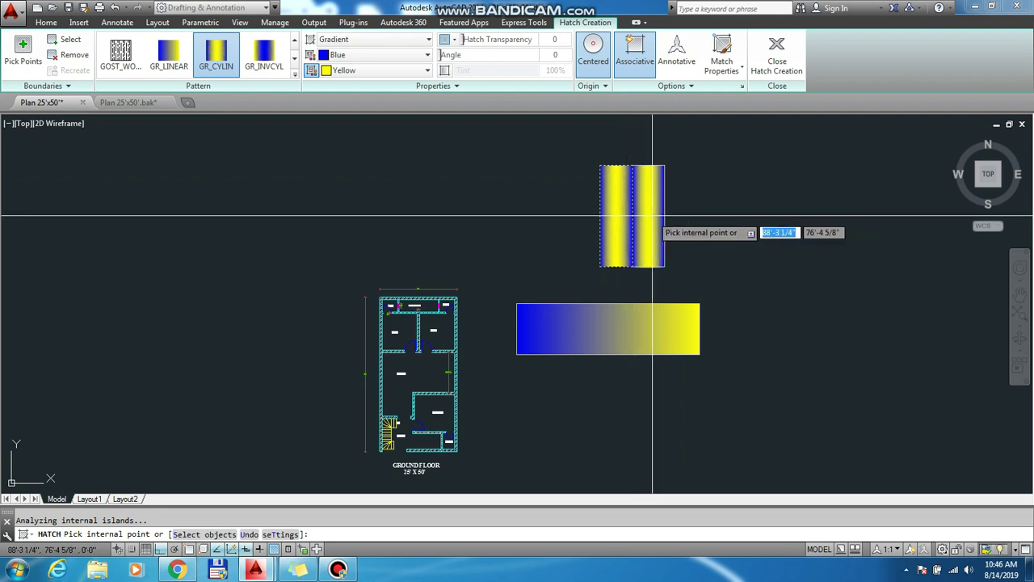
pyautogui.press('alt')
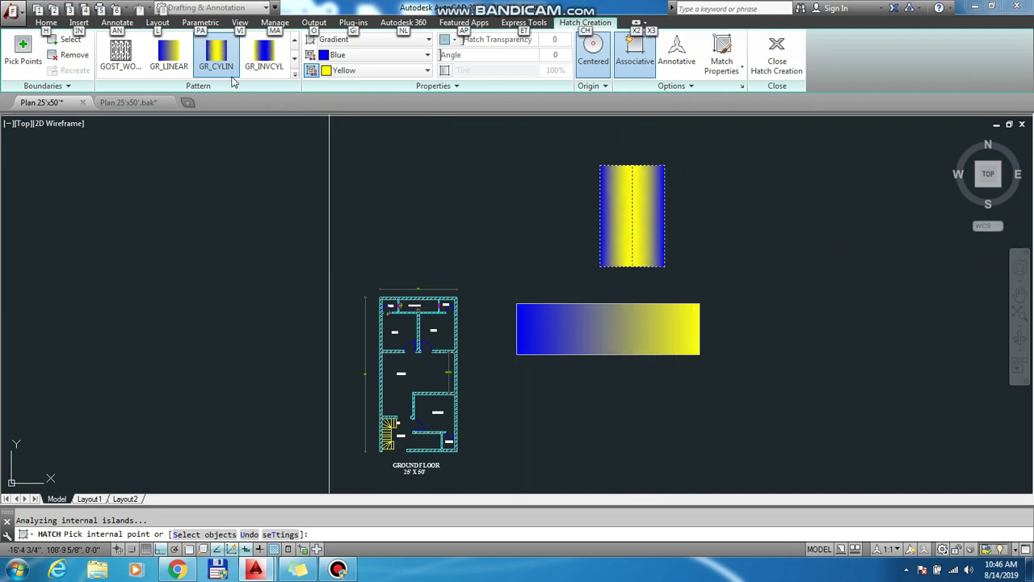
pyautogui.click(265, 58)
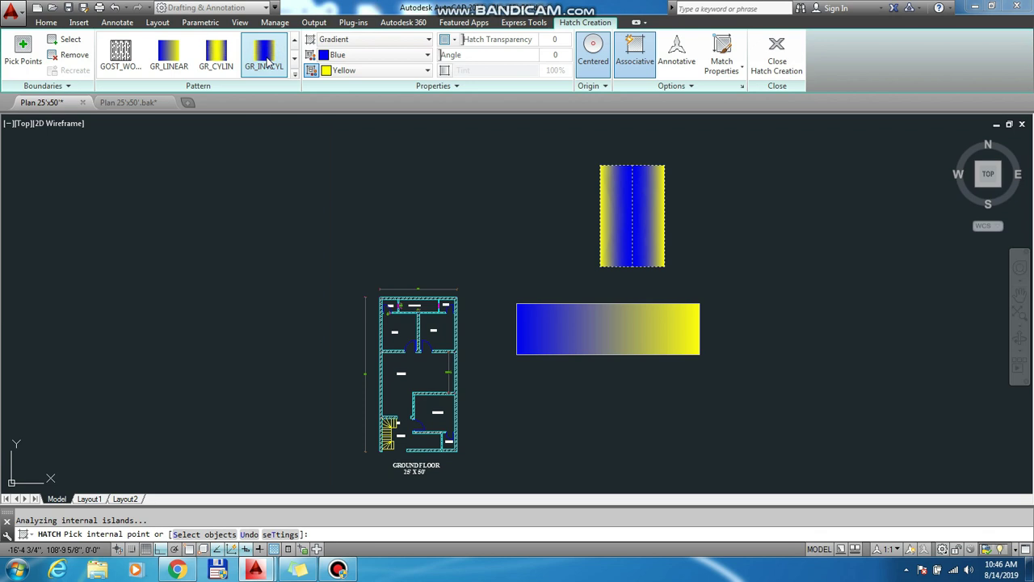
pyautogui.click(171, 55)
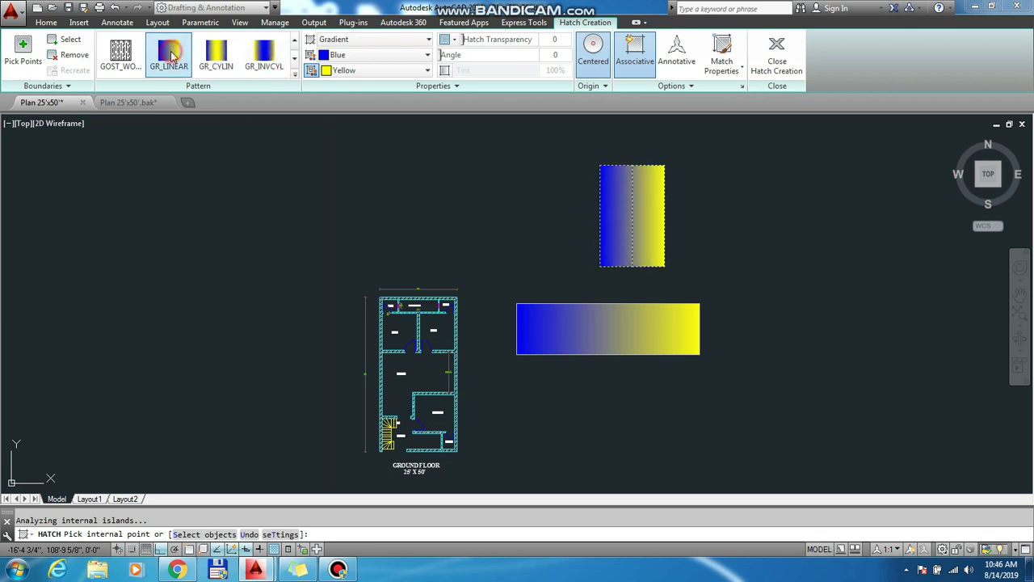
pyautogui.press('Return')
pyautogui.click(667, 239)
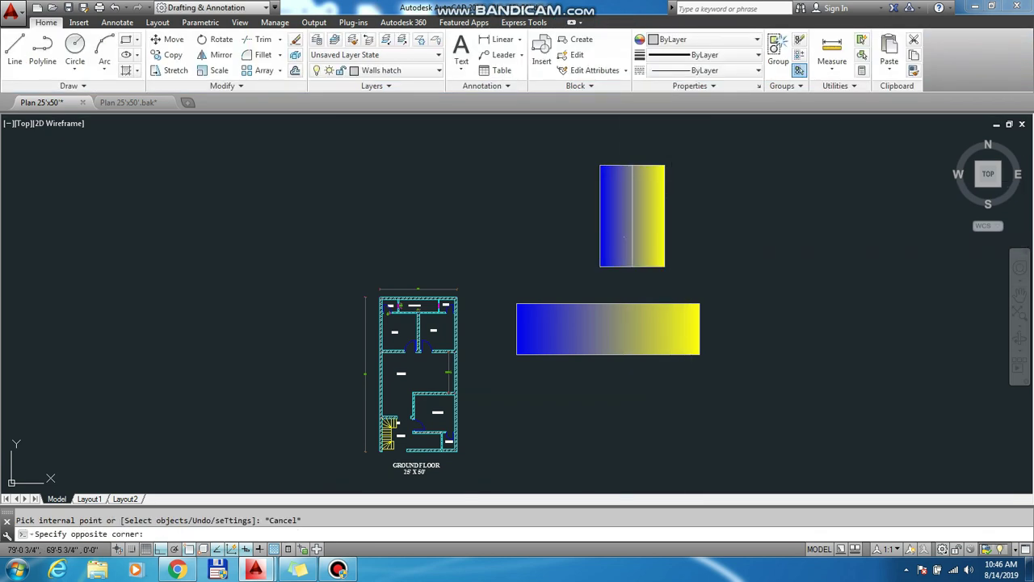
pyautogui.click(619, 230)
# Set the upper gradient's Color 1 to Magenta and Color 2 to Green.
pyautogui.press('Escape')
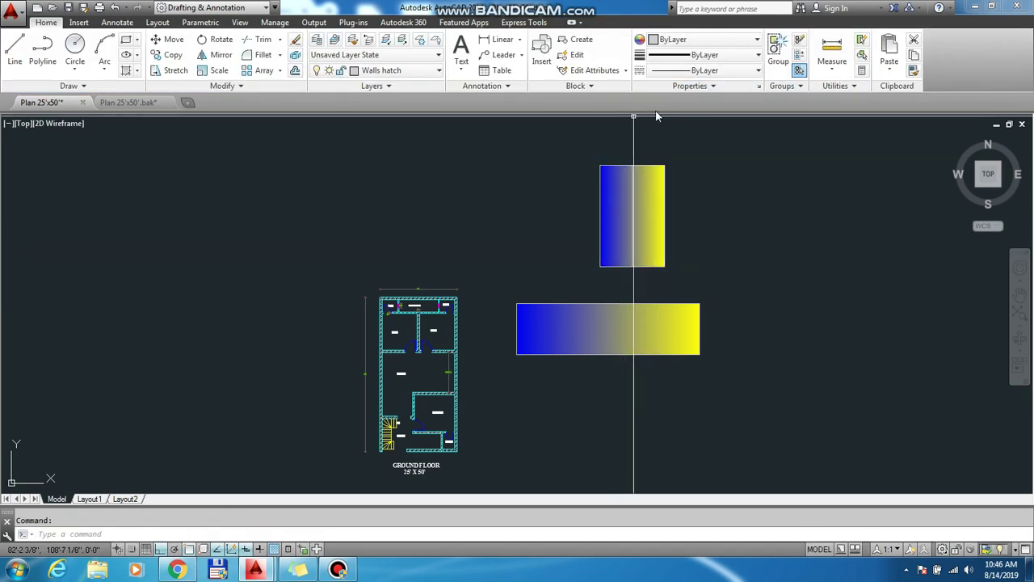
pyautogui.click(615, 221)
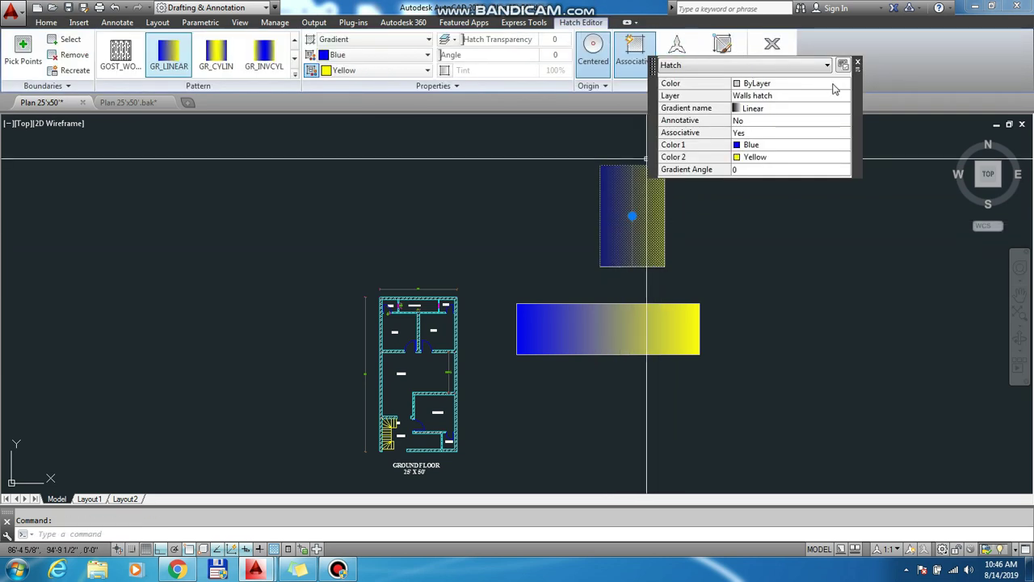
pyautogui.click(858, 63)
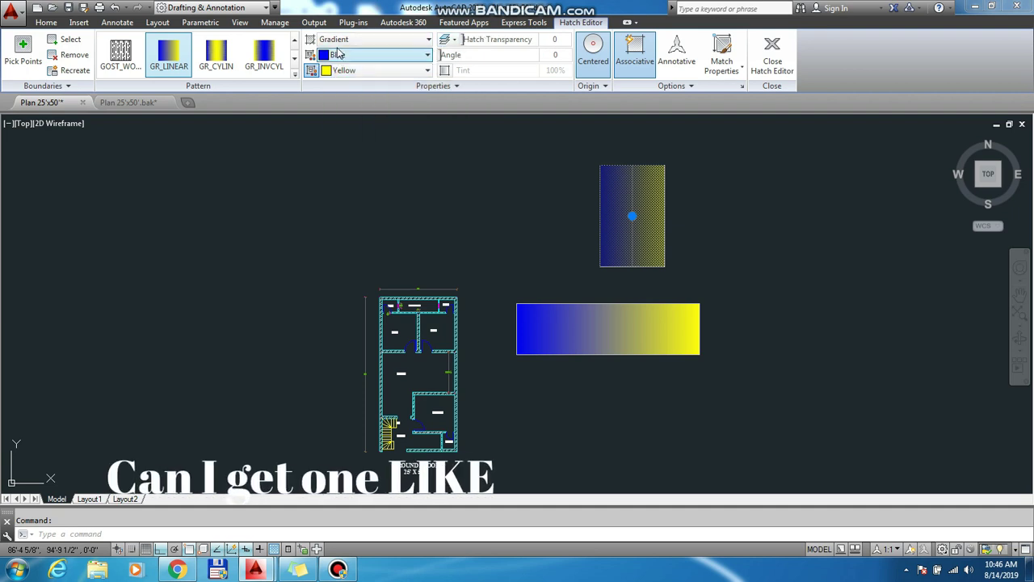
pyautogui.click(338, 72)
pyautogui.click(347, 119)
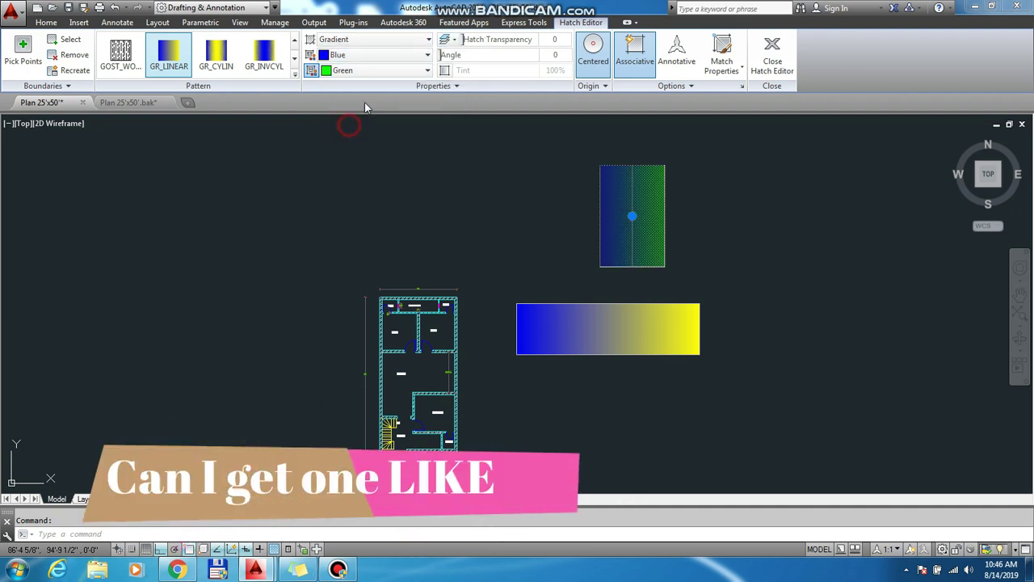
pyautogui.click(376, 55)
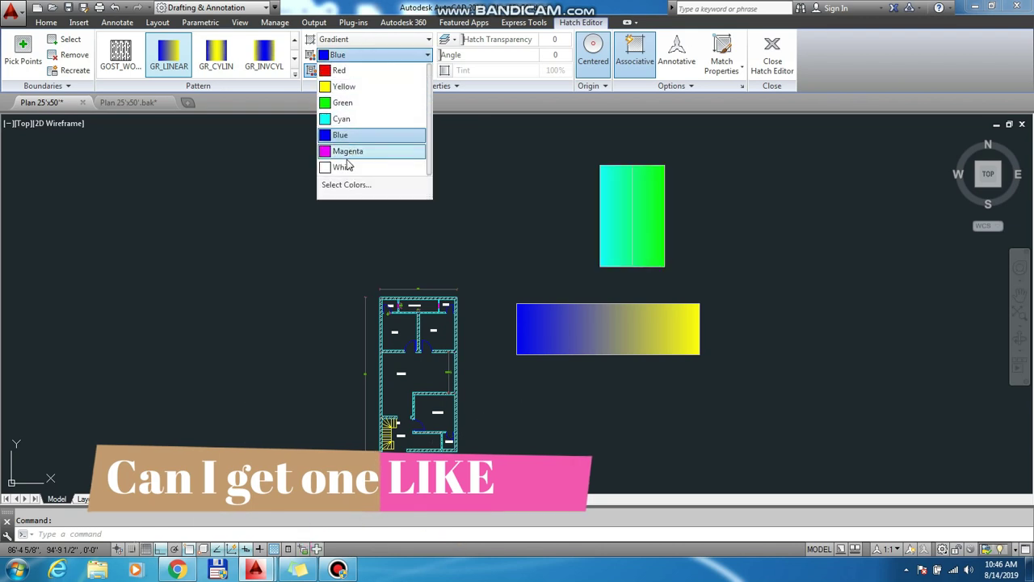
pyautogui.click(359, 151)
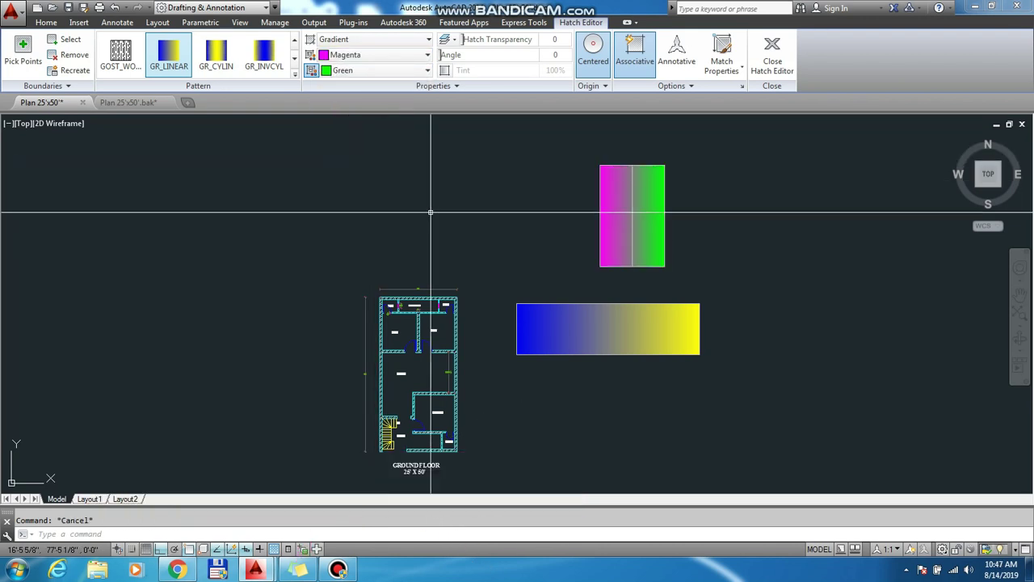
pyautogui.press('Escape')
pyautogui.scroll(-2, 651, 361)
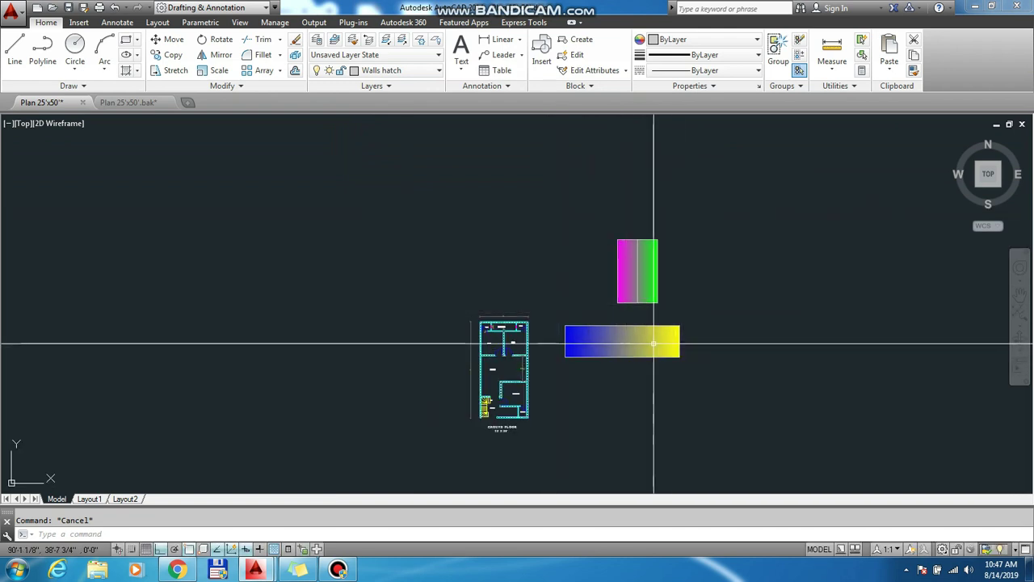
pyautogui.click(702, 380)
pyautogui.click(552, 202)
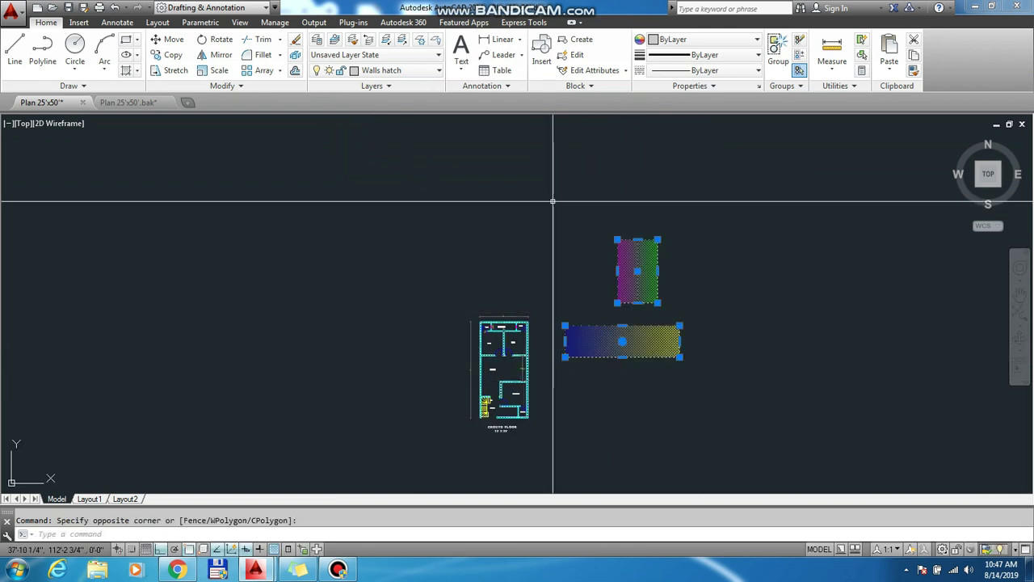